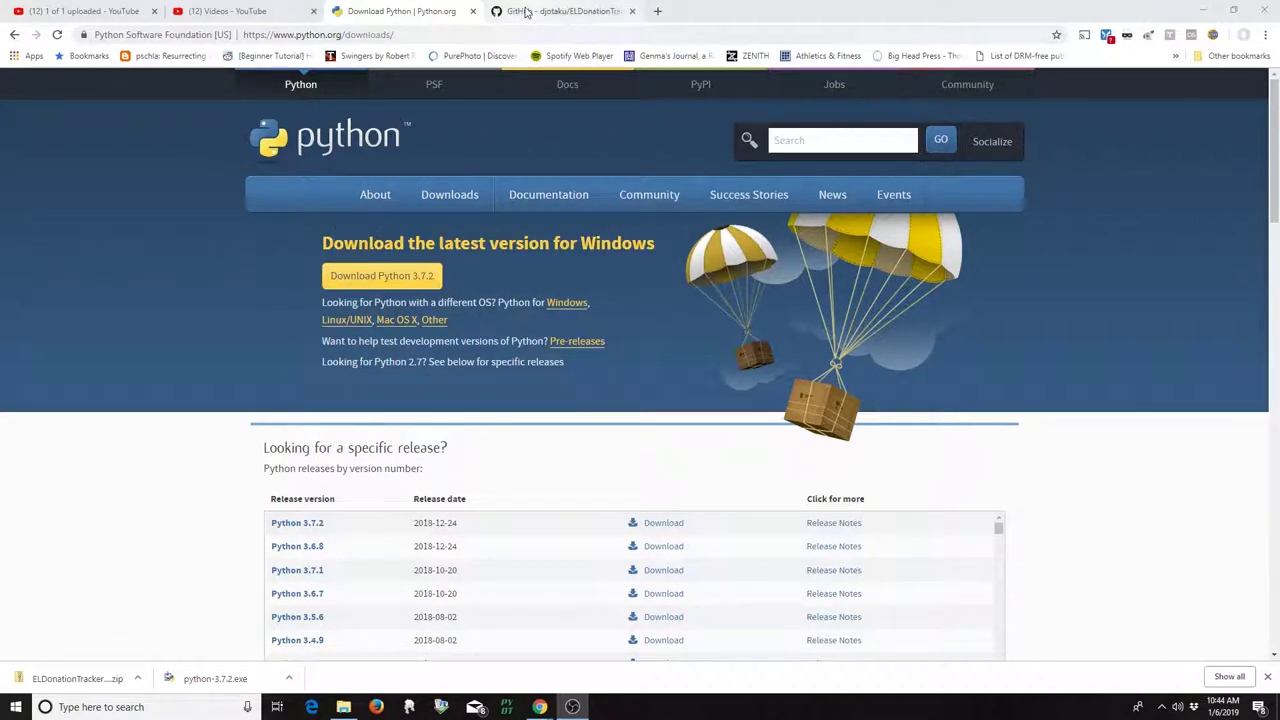
- Switch to the ELDonationTracker GitHub tab and open its '3 releases' page
{"action": "left_click", "coordinate": [526, 11]}
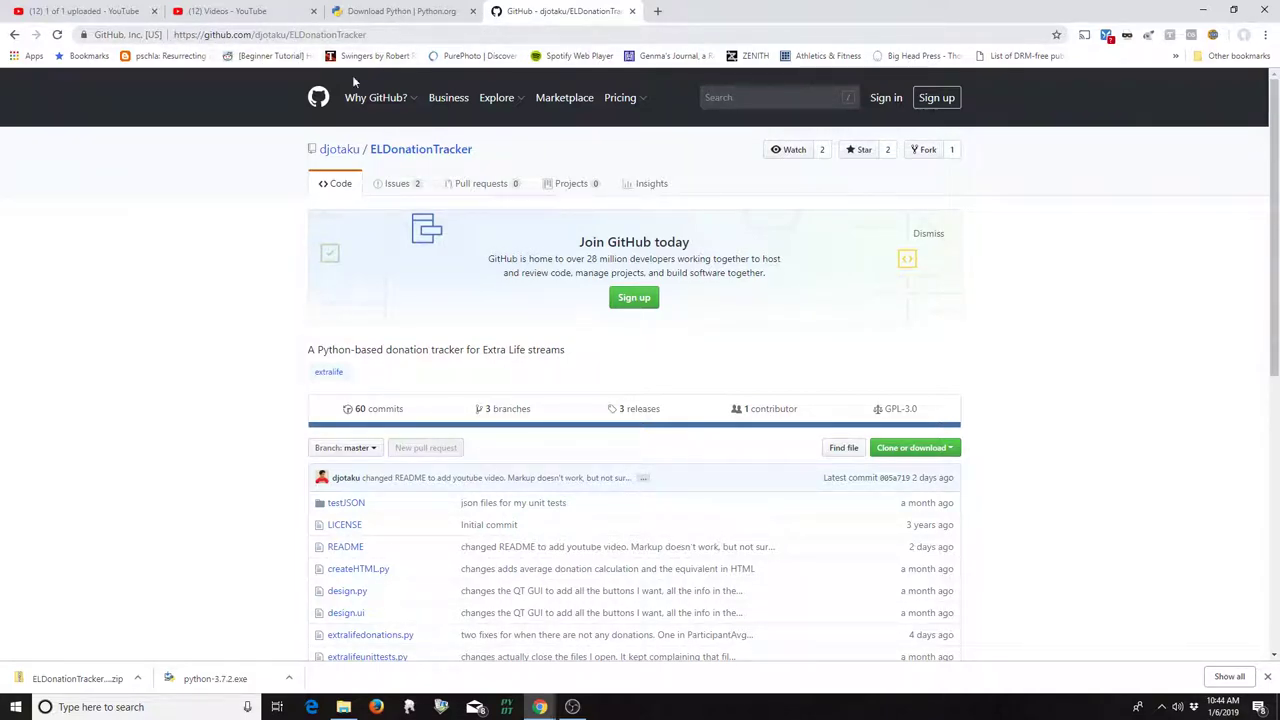
{"action": "left_click", "coordinate": [619, 411]}
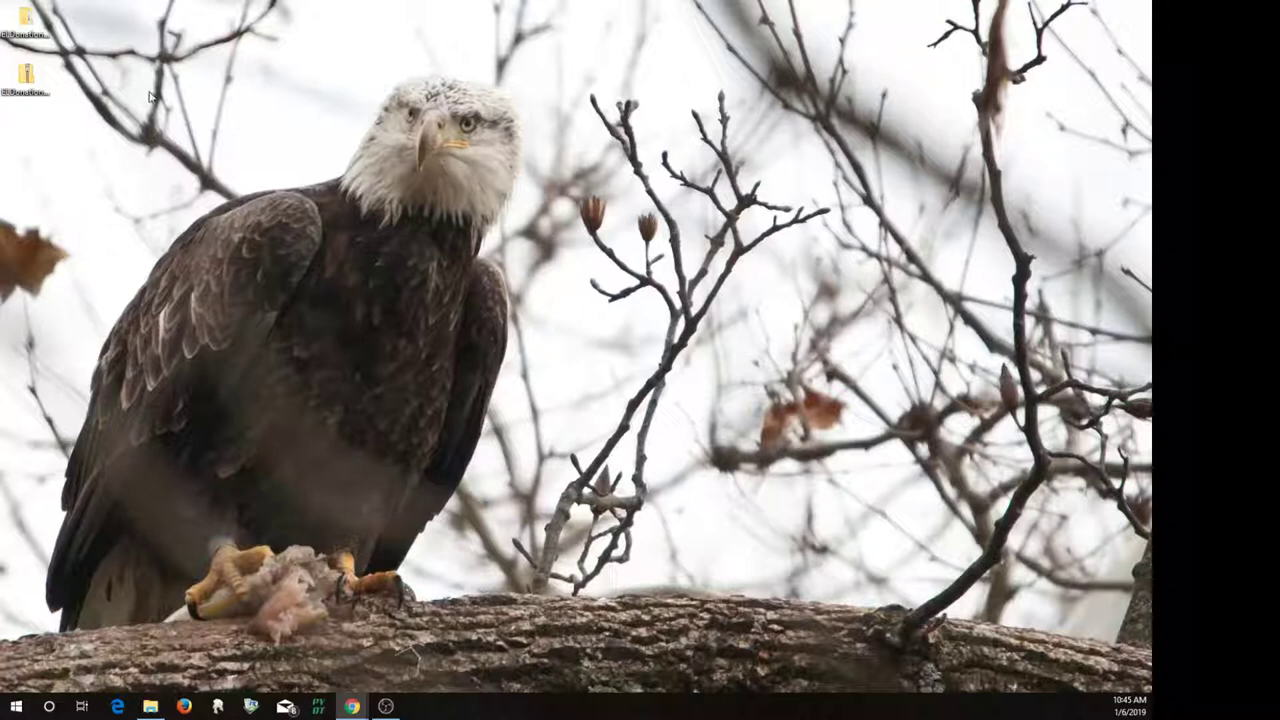
- Open the tracker zip and its ELDonationTracker-2018-01-02 subfolder instead of extracting, then close the IDLE window
{"action": "right_click", "coordinate": [28, 80]}
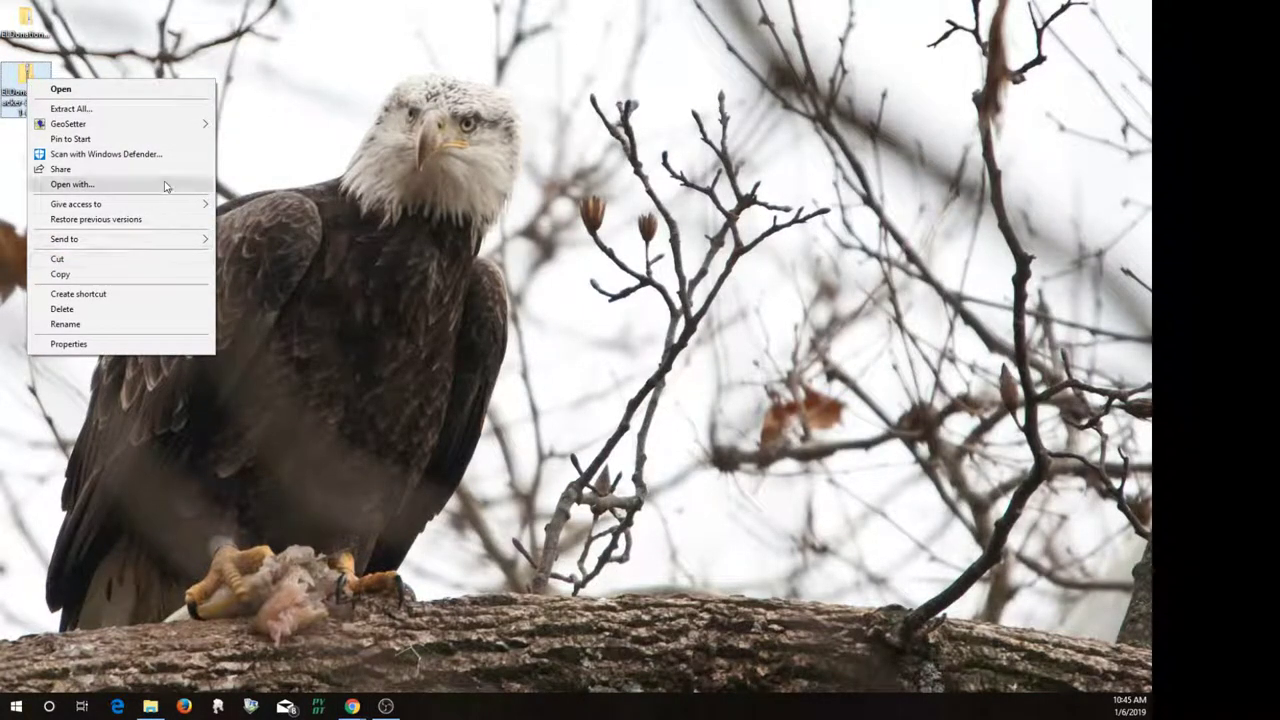
{"action": "left_click", "coordinate": [151, 115]}
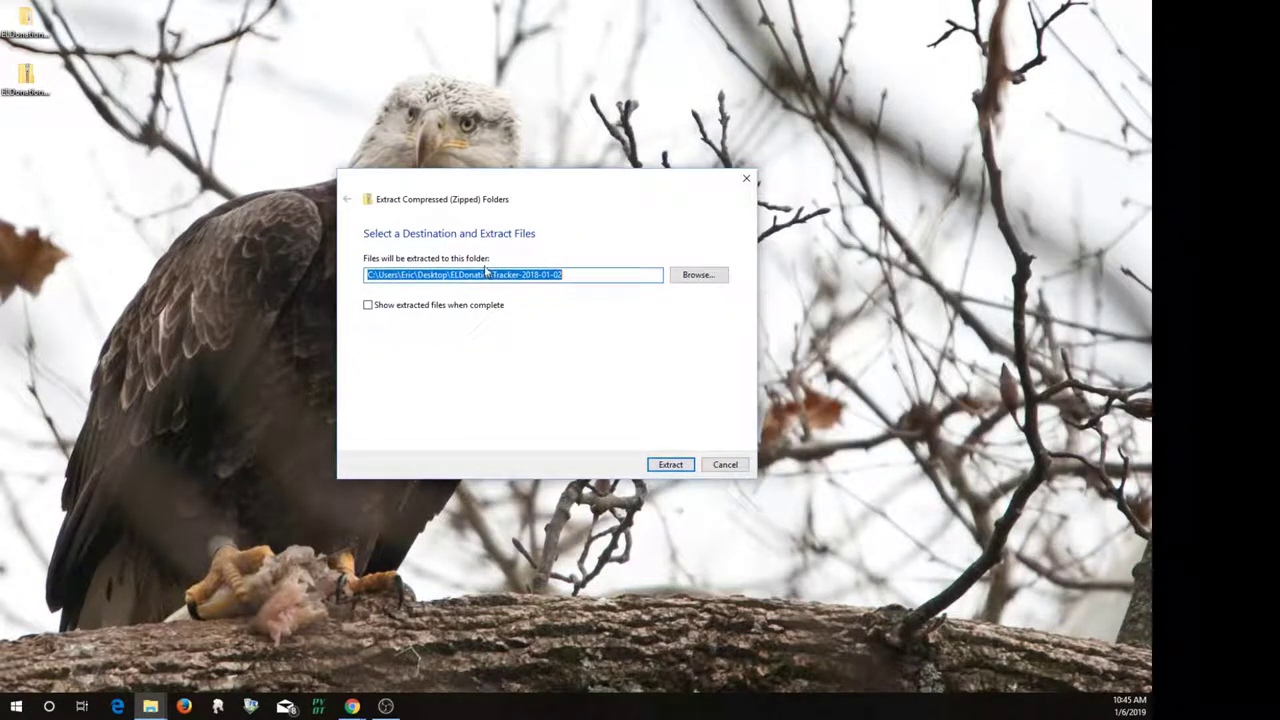
{"action": "left_click", "coordinate": [725, 464]}
{"action": "double_click", "coordinate": [25, 17]}
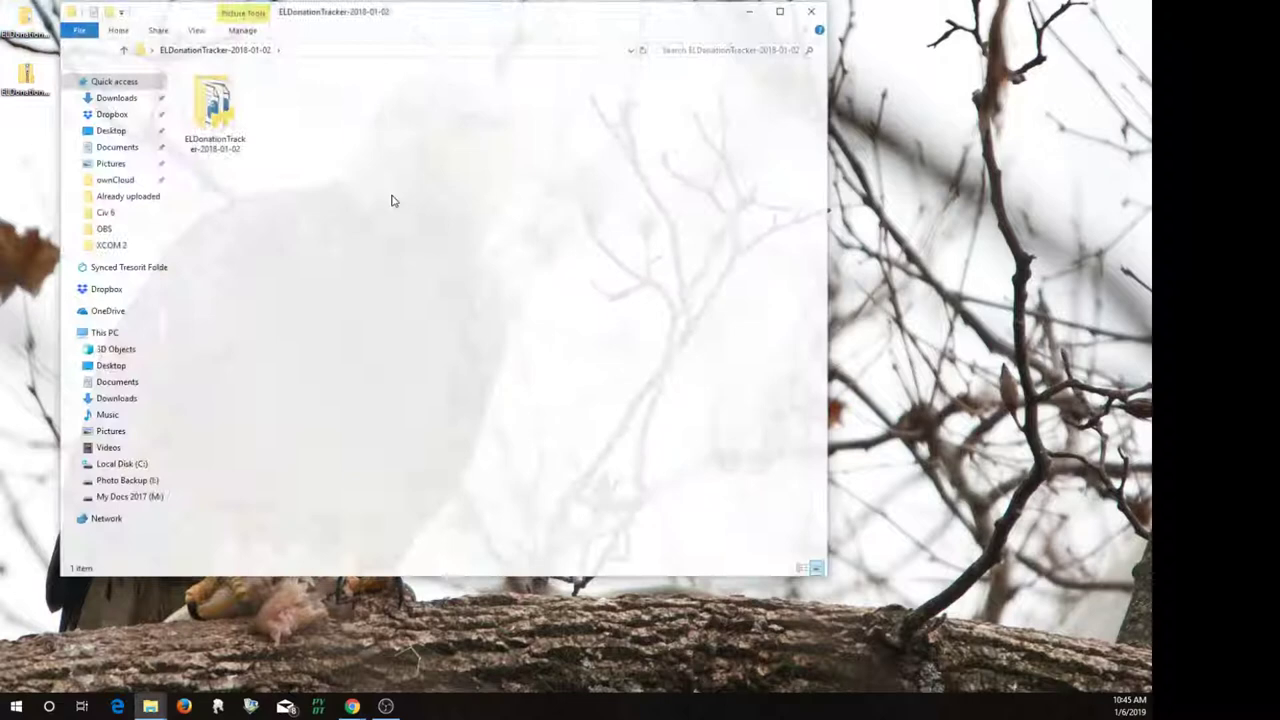
{"action": "double_click", "coordinate": [213, 105]}
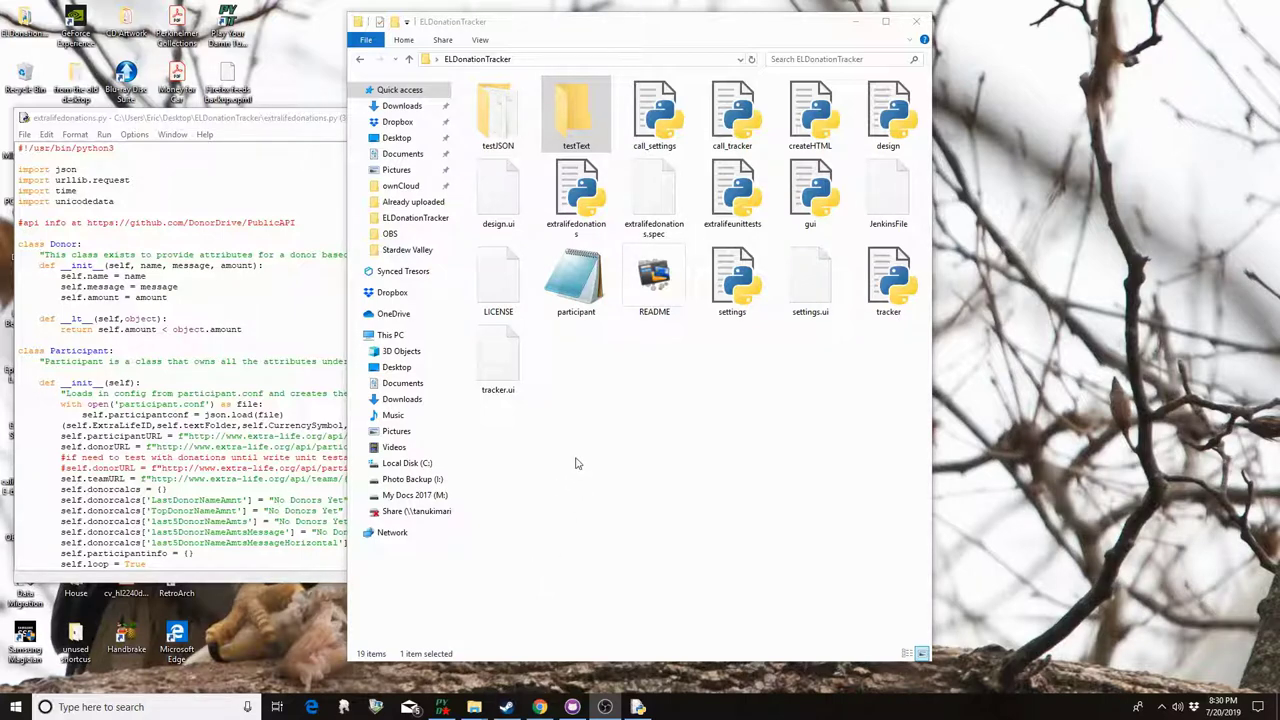
{"action": "left_click", "coordinate": [297, 132]}
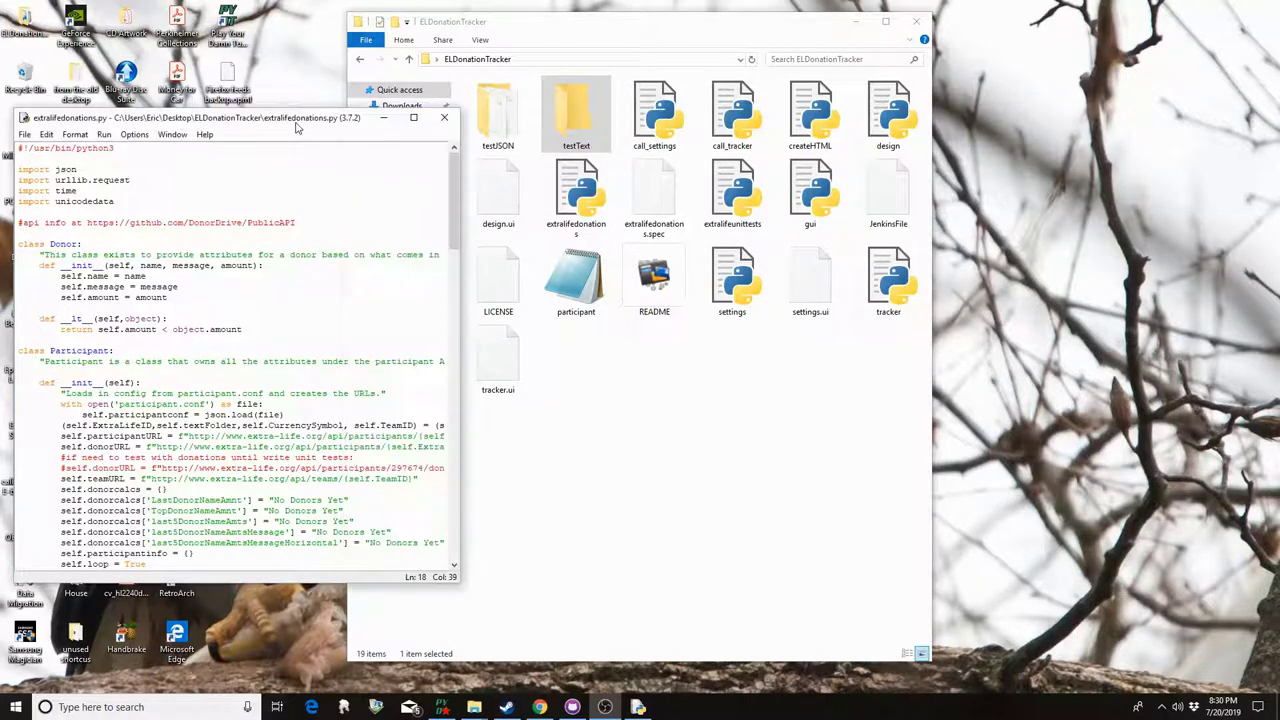
{"action": "left_click", "coordinate": [444, 118]}
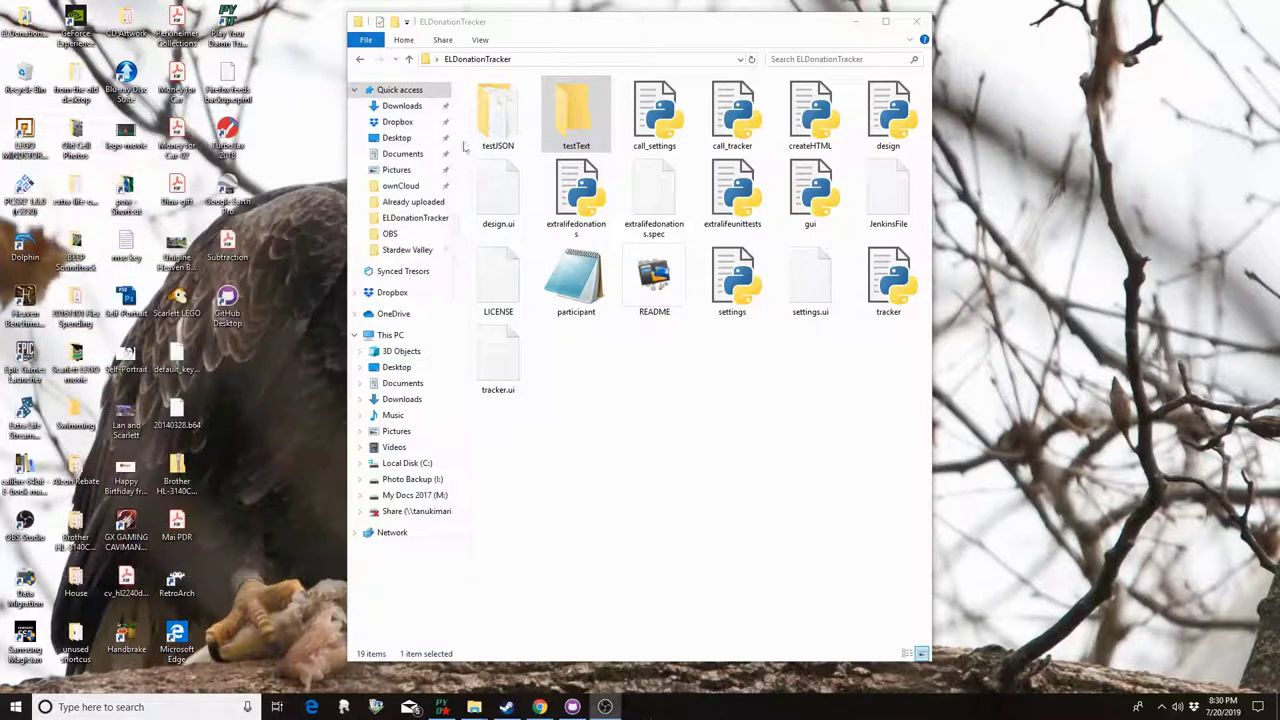
- Open the participant config file in Notepad
{"action": "left_click", "coordinate": [581, 304]}
{"action": "right_click", "coordinate": [581, 304]}
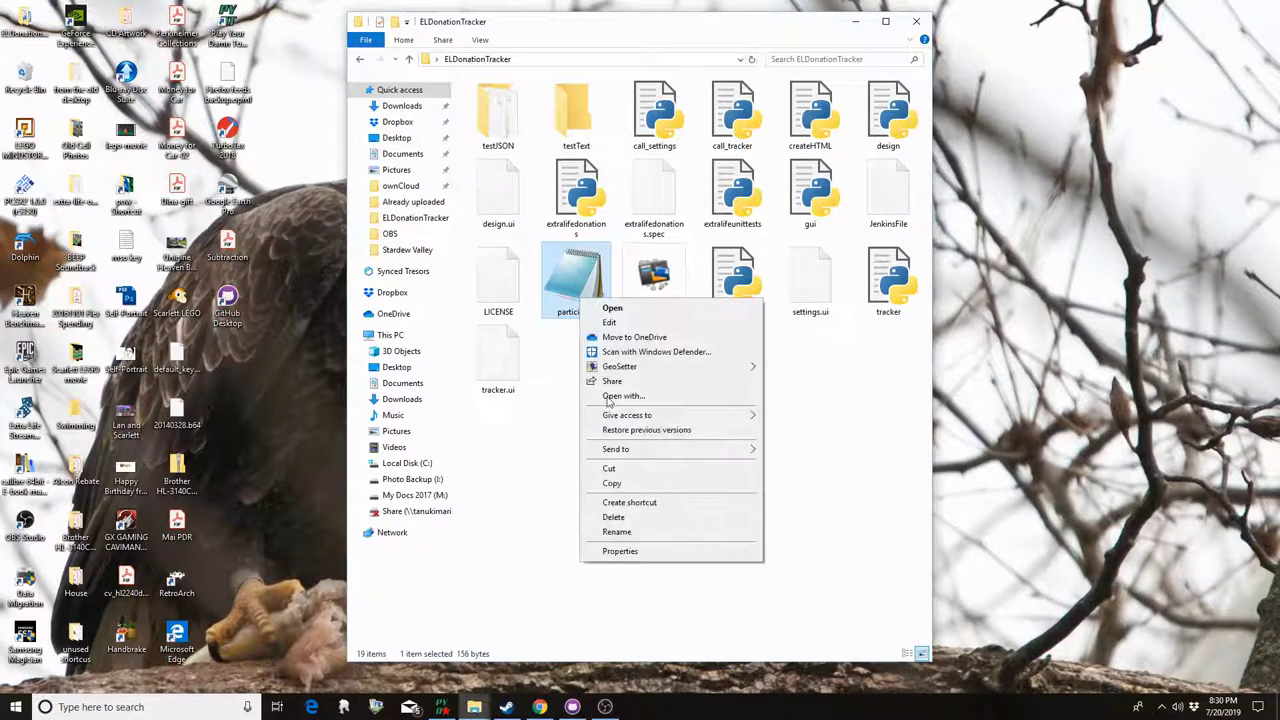
{"action": "left_click", "coordinate": [600, 355]}
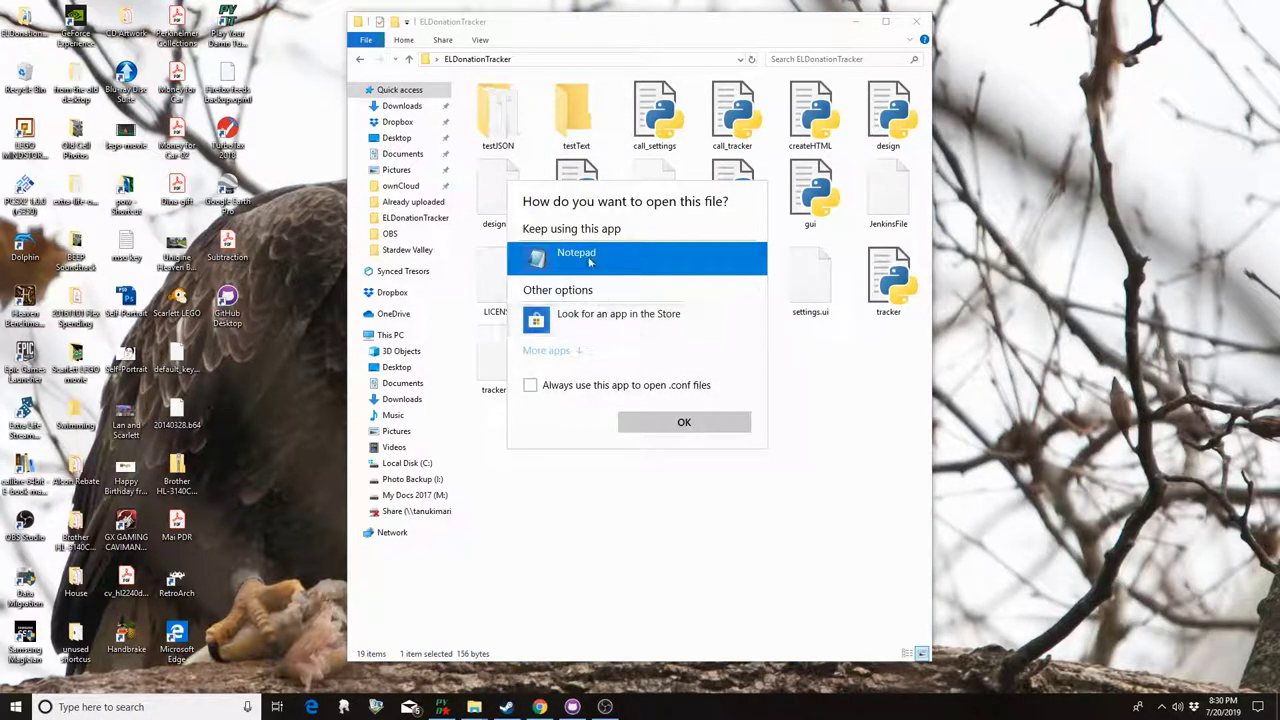
{"action": "left_click", "coordinate": [684, 422]}
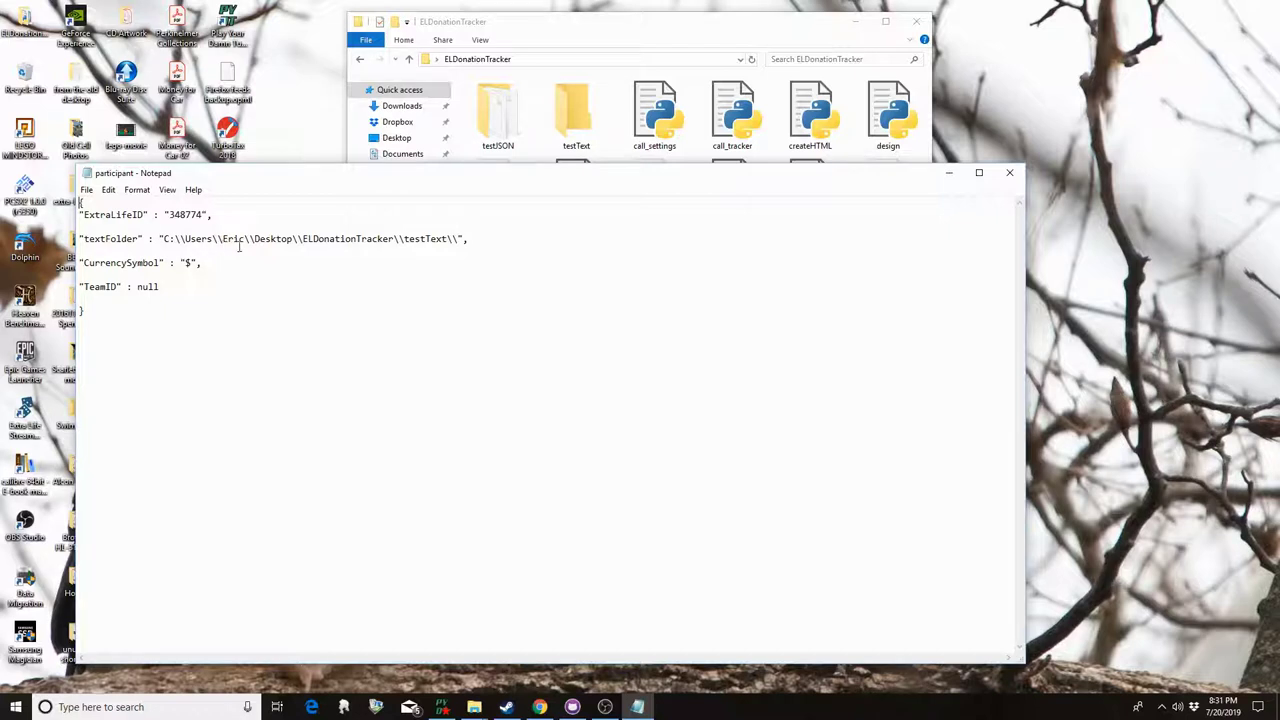
- Copy the testText folder's path into Notepad for the textFolder entry
{"action": "left_click", "coordinate": [565, 123]}
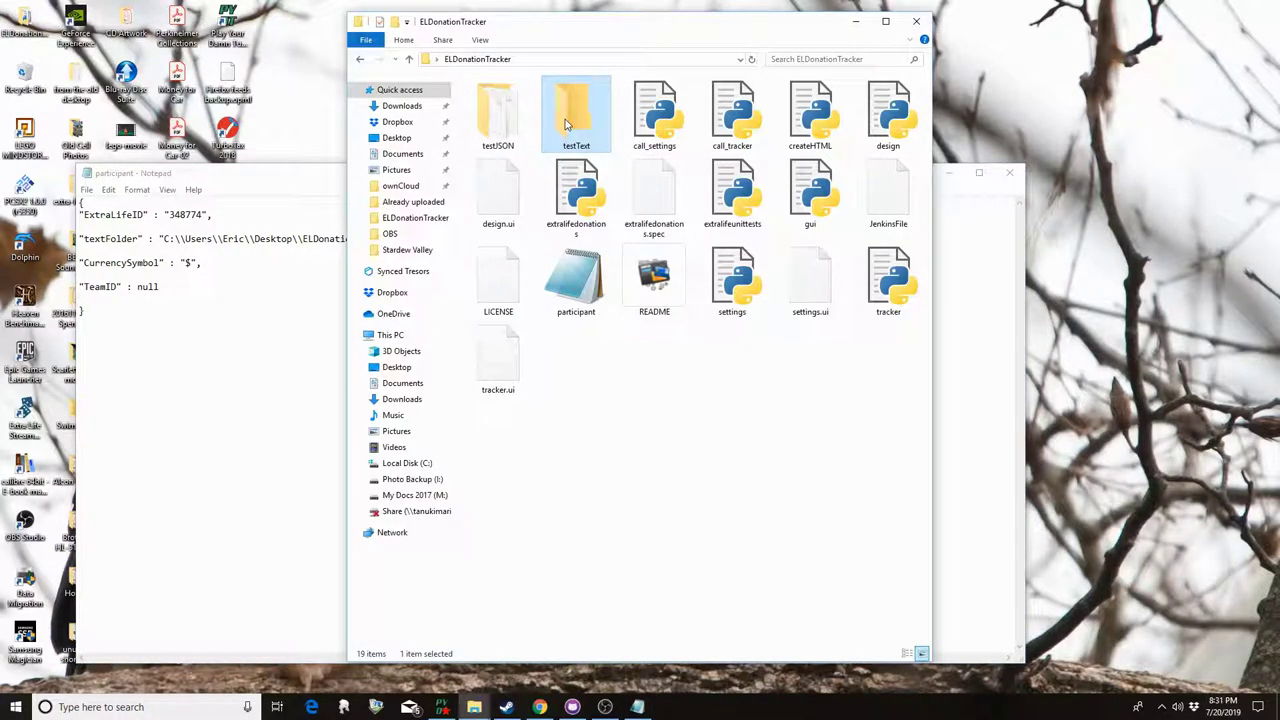
{"action": "double_click", "coordinate": [566, 120]}
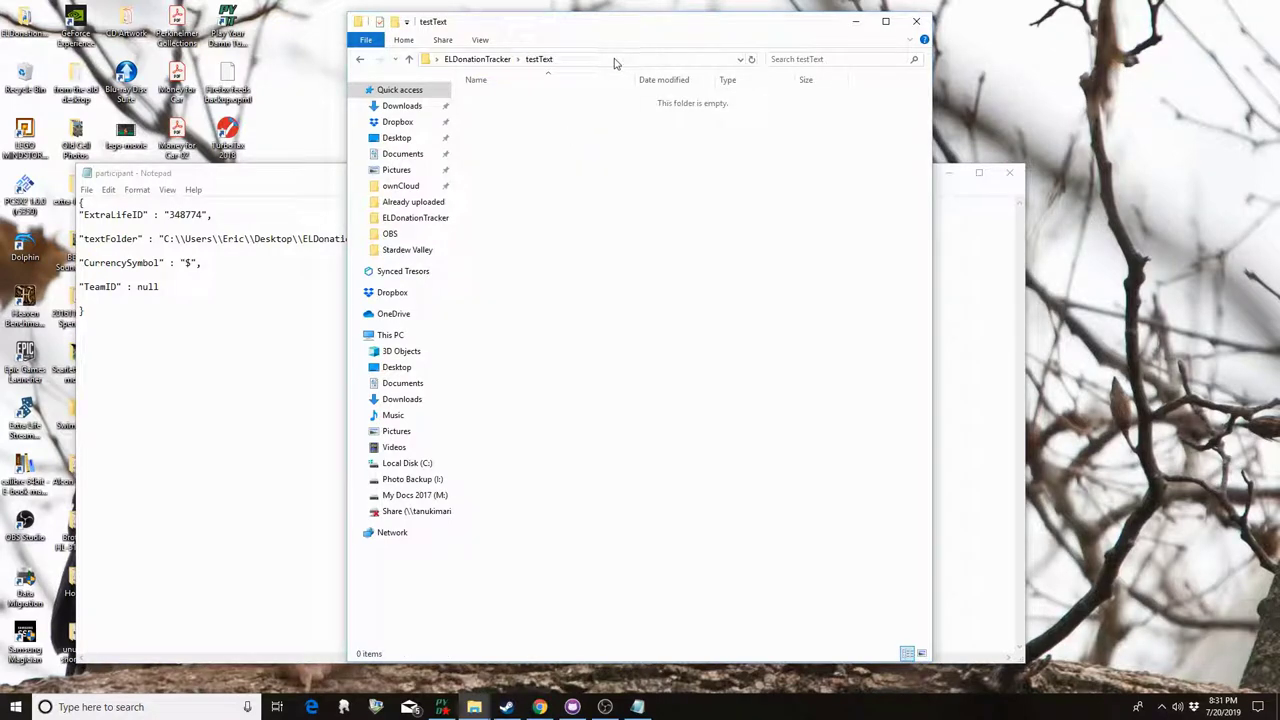
{"action": "left_click", "coordinate": [615, 60]}
{"action": "key", "text": "ctrl+c"}
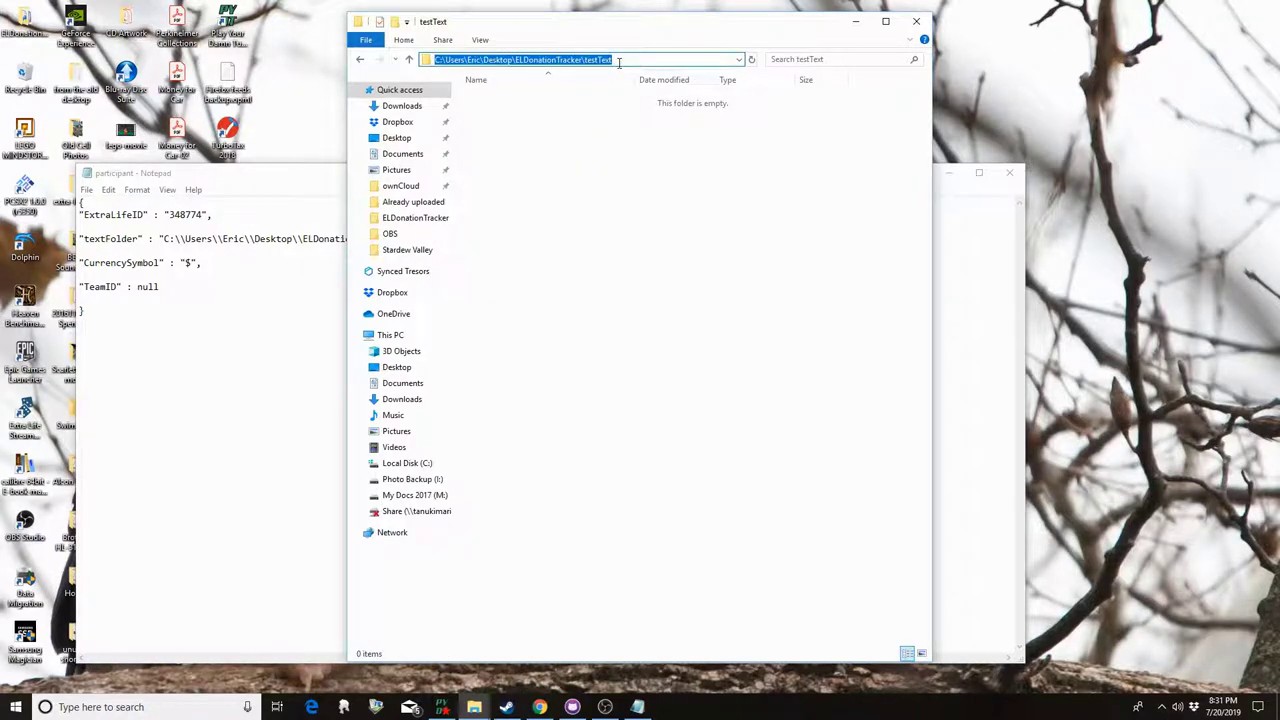
{"action": "left_click", "coordinate": [270, 348]}
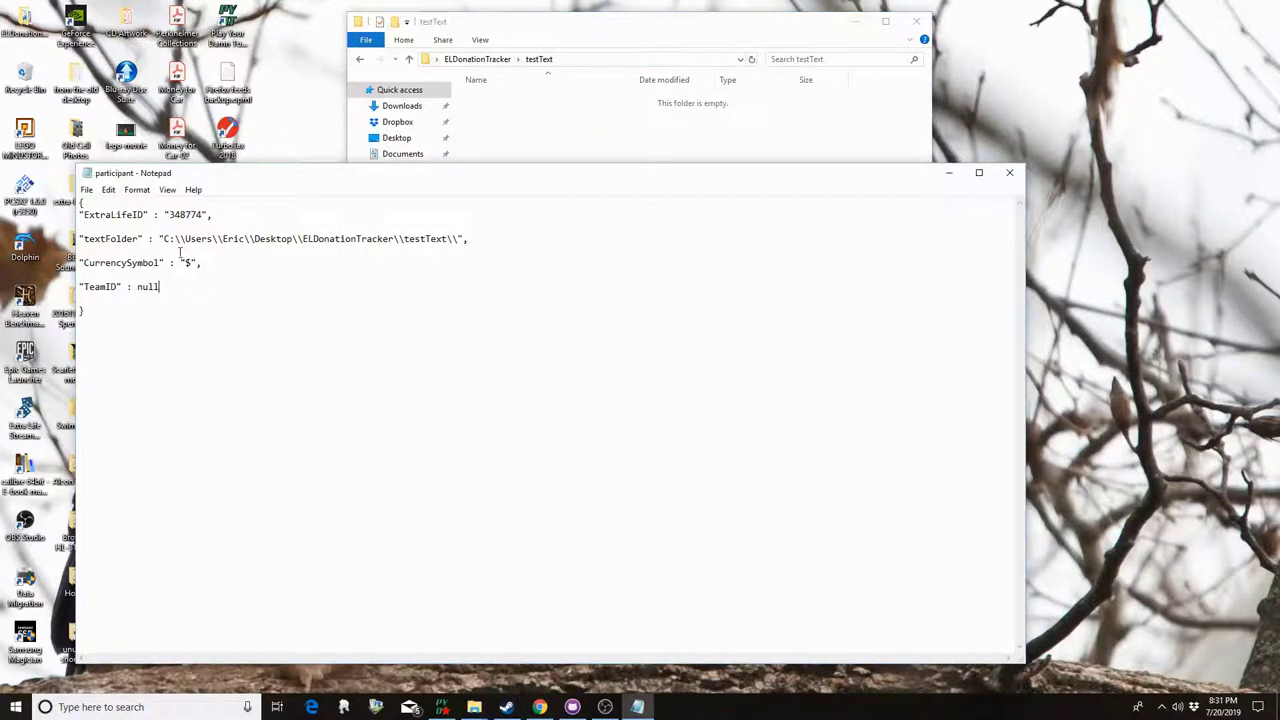
{"action": "left_click", "coordinate": [274, 372]}
{"action": "key", "text": "Return"}
{"action": "key", "text": "Return"}
{"action": "key", "text": "ctrl+v"}
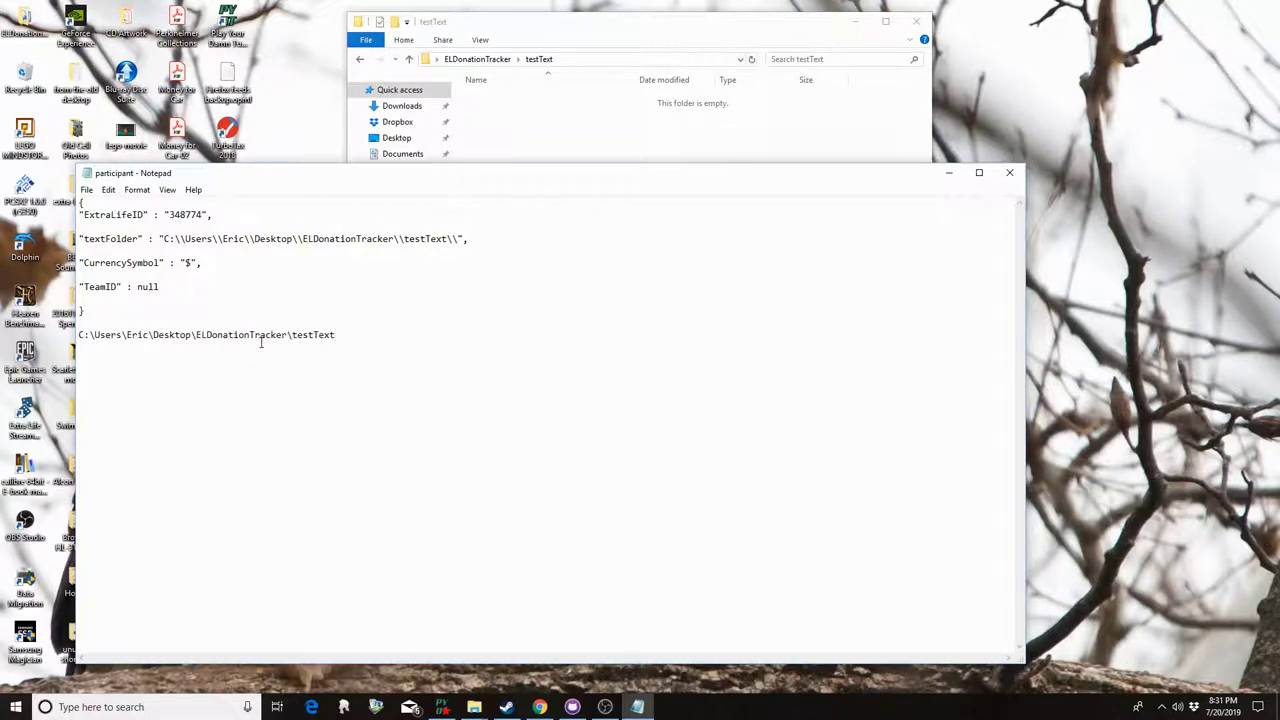
{"action": "key", "text": "shift+Home"}
{"action": "key", "text": "ctrl+x"}
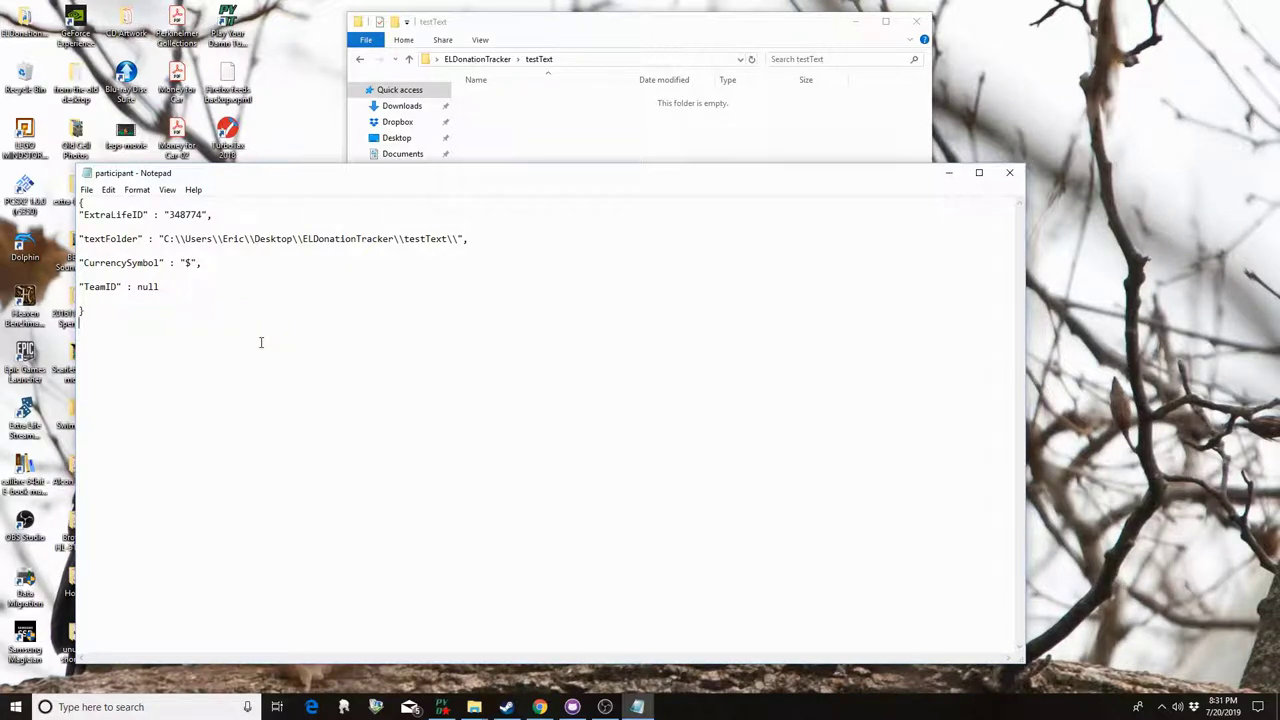
{"action": "left_click", "coordinate": [176, 240]}
- Close Notepad, move testText aside, and open extralifedonations.py with Edit with IDLE 3.7
{"action": "left_click", "coordinate": [1009, 175]}
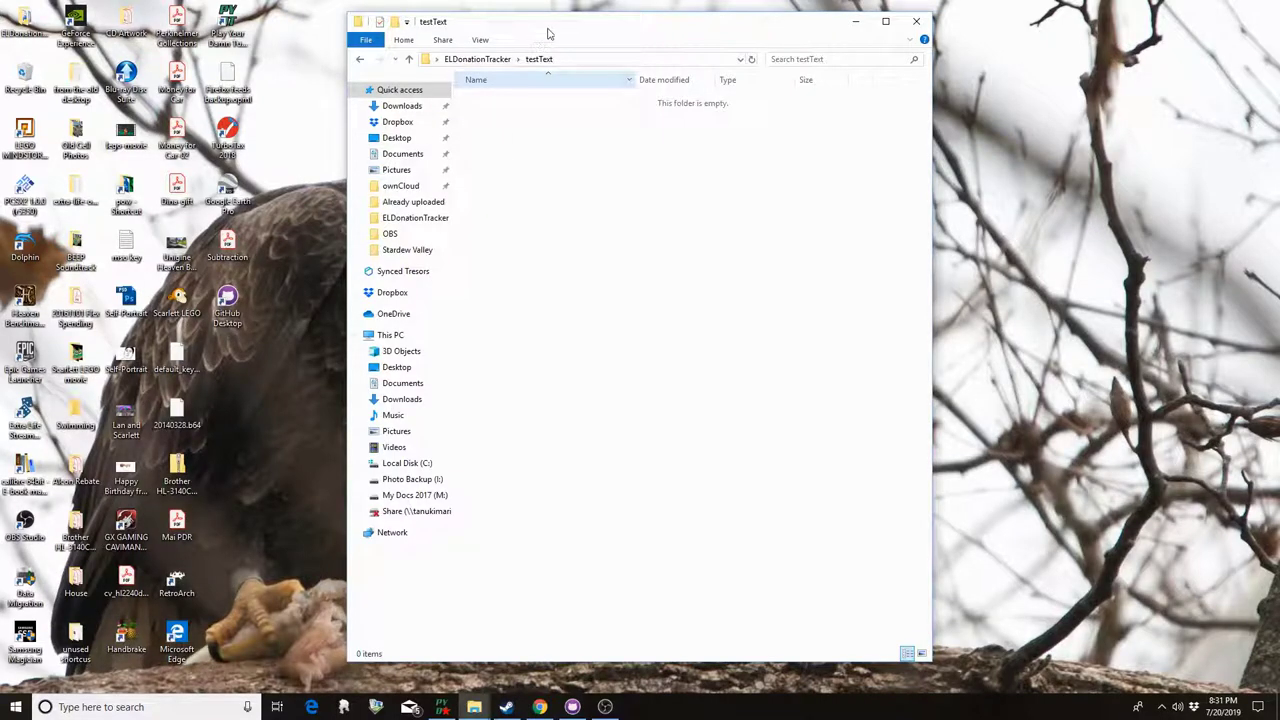
{"action": "left_click_drag", "start_coordinate": [551, 32], "coordinate": [892, 31]}
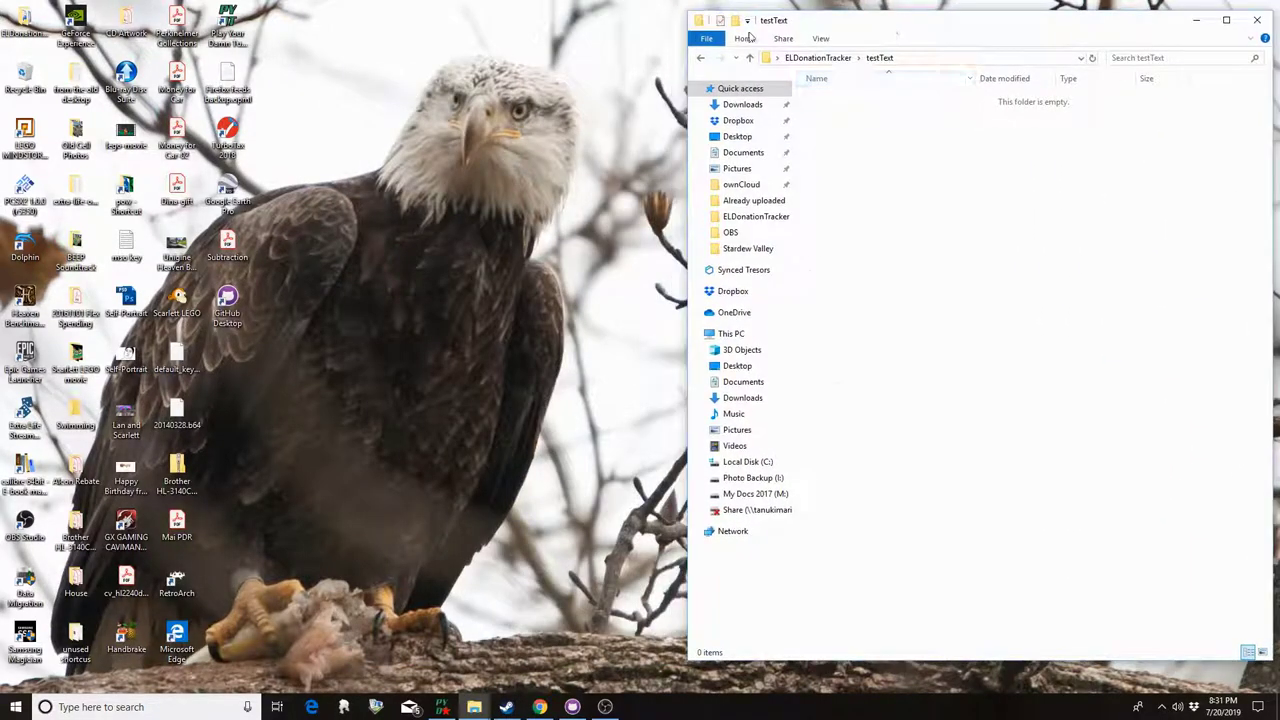
{"action": "double_click", "coordinate": [25, 25]}
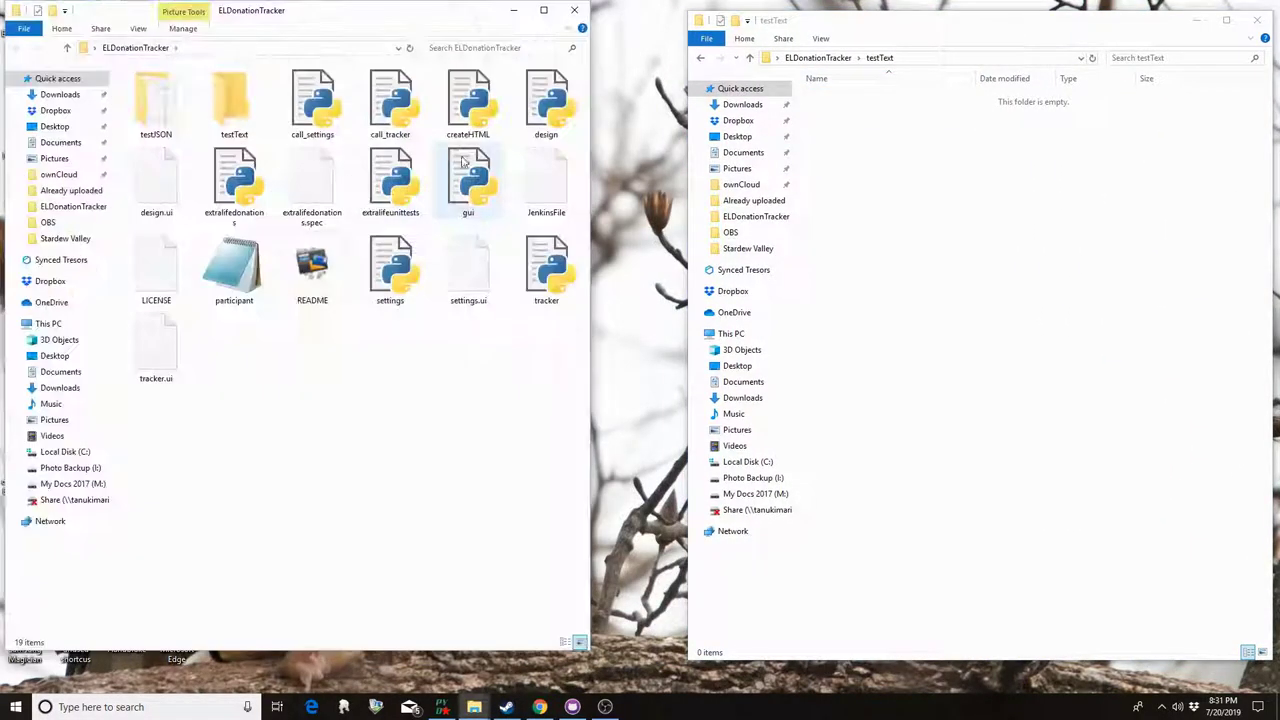
{"action": "right_click", "coordinate": [228, 183]}
{"action": "mouse_move", "coordinate": [290, 203]}
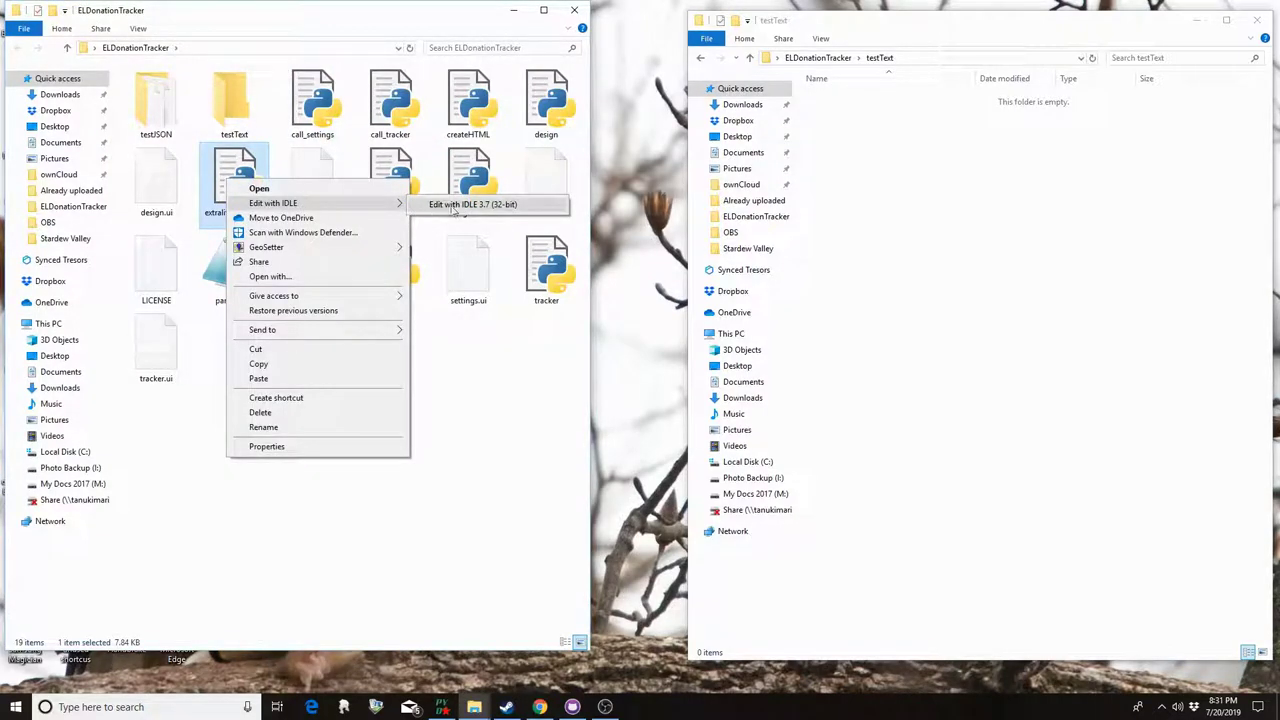
{"action": "left_click", "coordinate": [458, 206]}
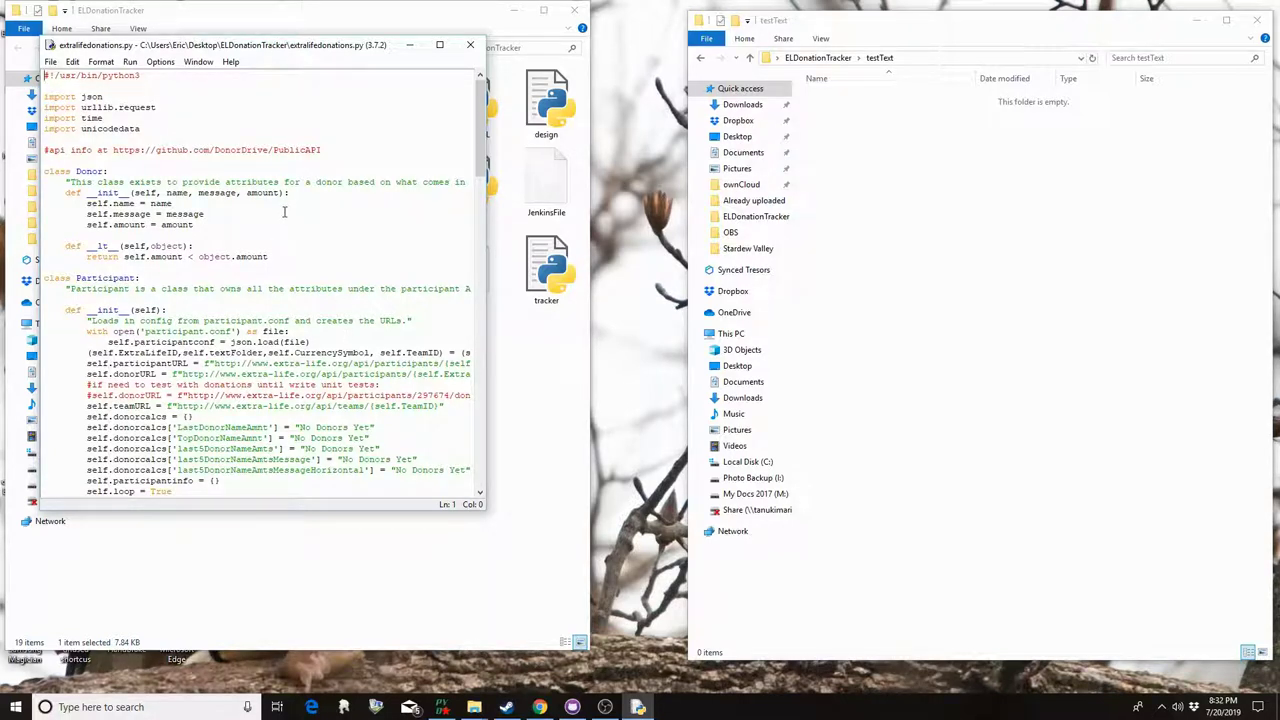
- Run extralifedonations.py with Run > Run Module so it writes the donation text files
{"action": "left_click", "coordinate": [130, 61]}
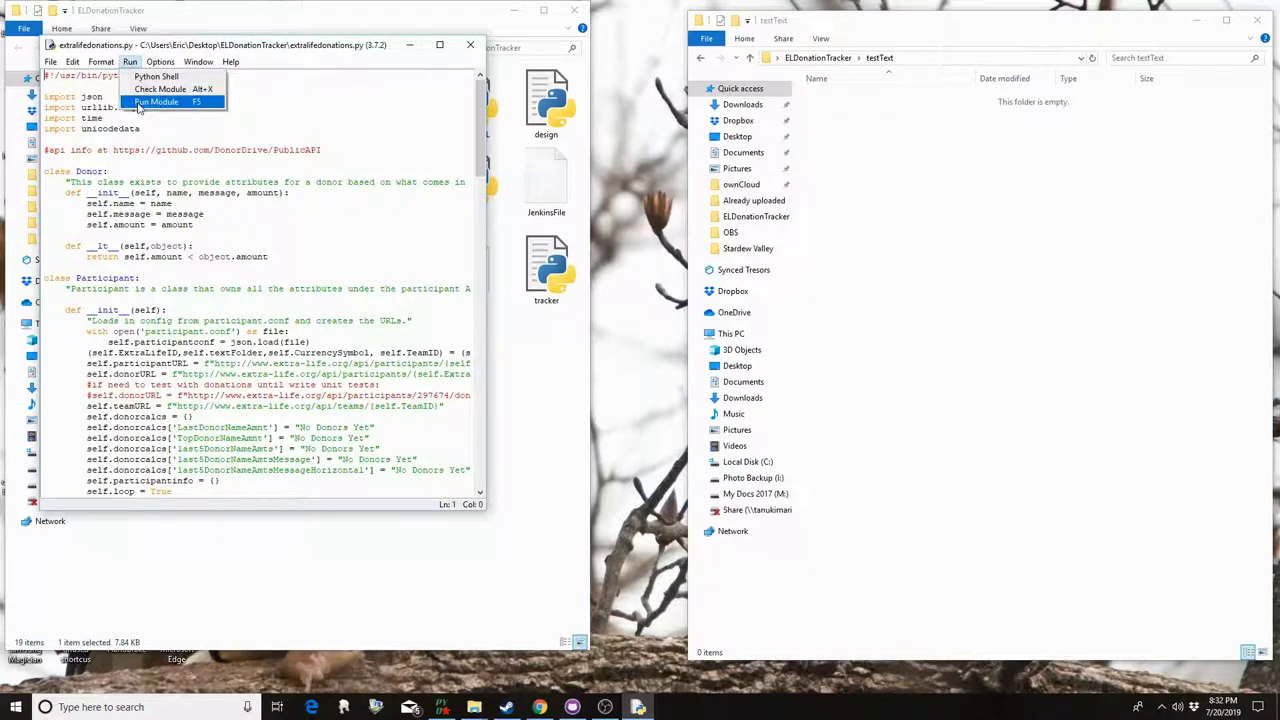
{"action": "left_click", "coordinate": [139, 102]}
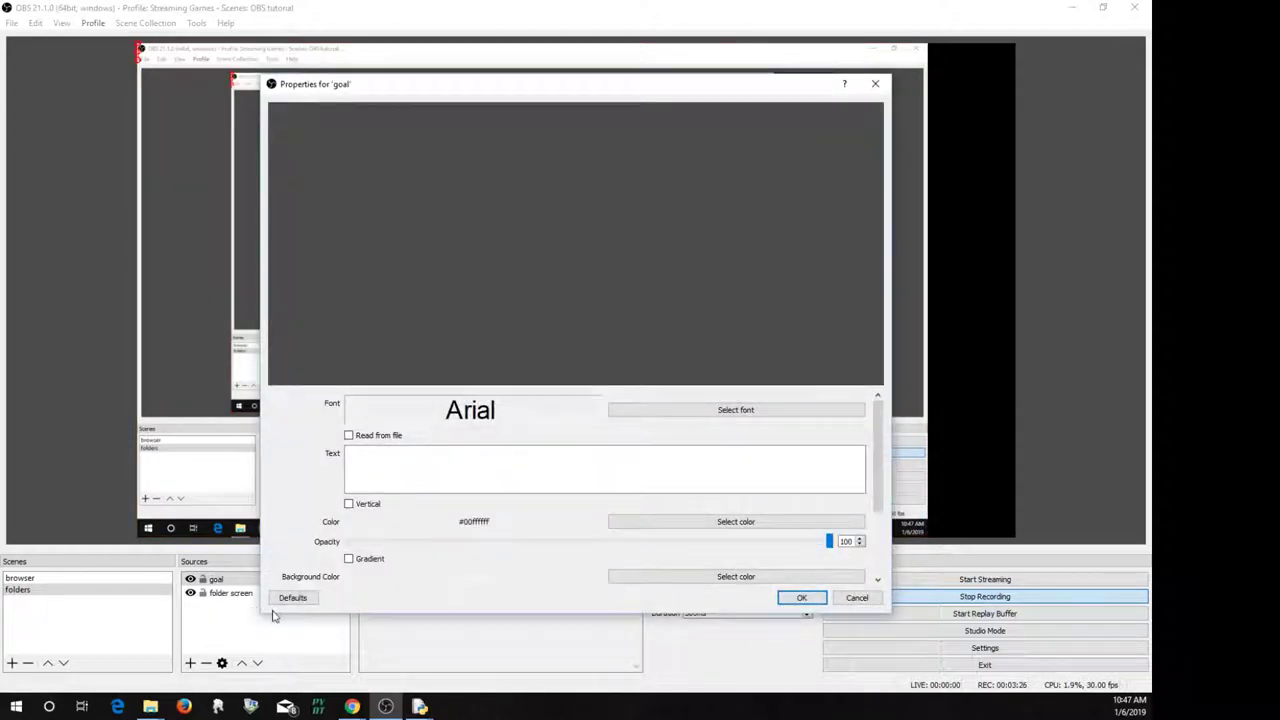
- Have the goal source read from Desktop > ELDonationTracker > text > goal.txt, showing $500.00
{"action": "left_click", "coordinate": [358, 435]}
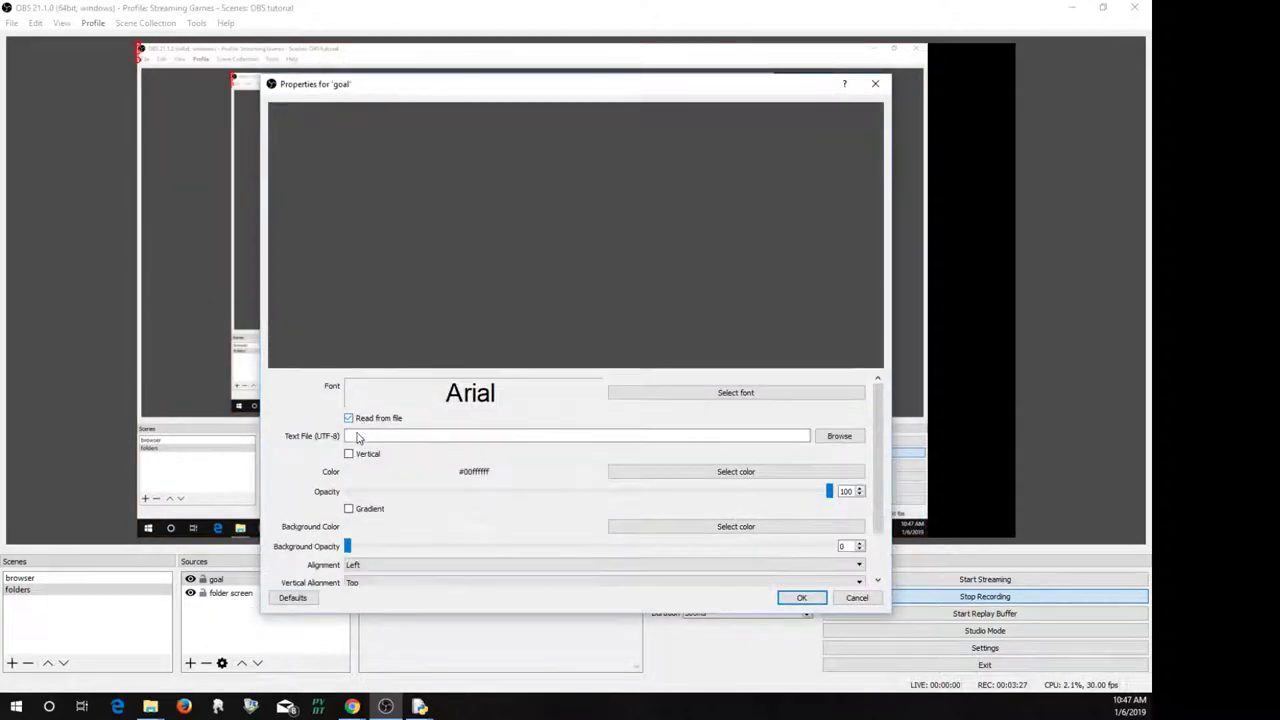
{"action": "left_click", "coordinate": [840, 438]}
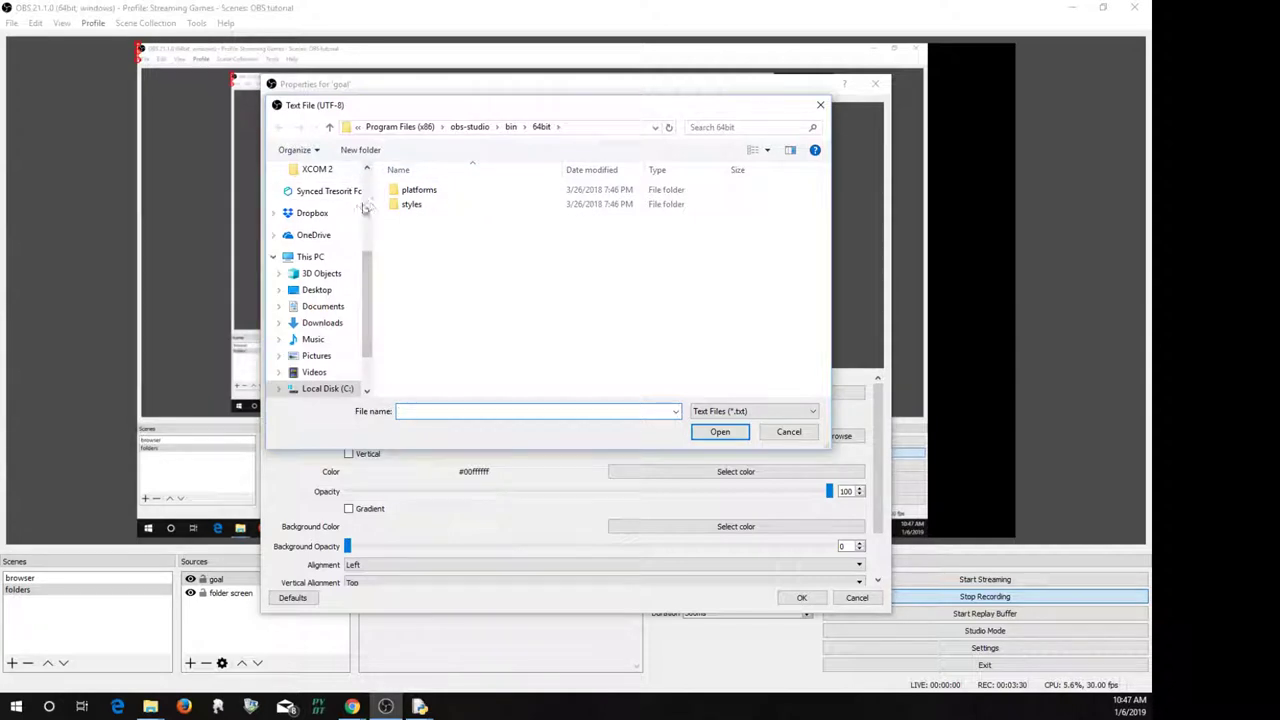
{"action": "scroll", "coordinate": [365, 207], "scroll_direction": "up", "scroll_amount": 3}
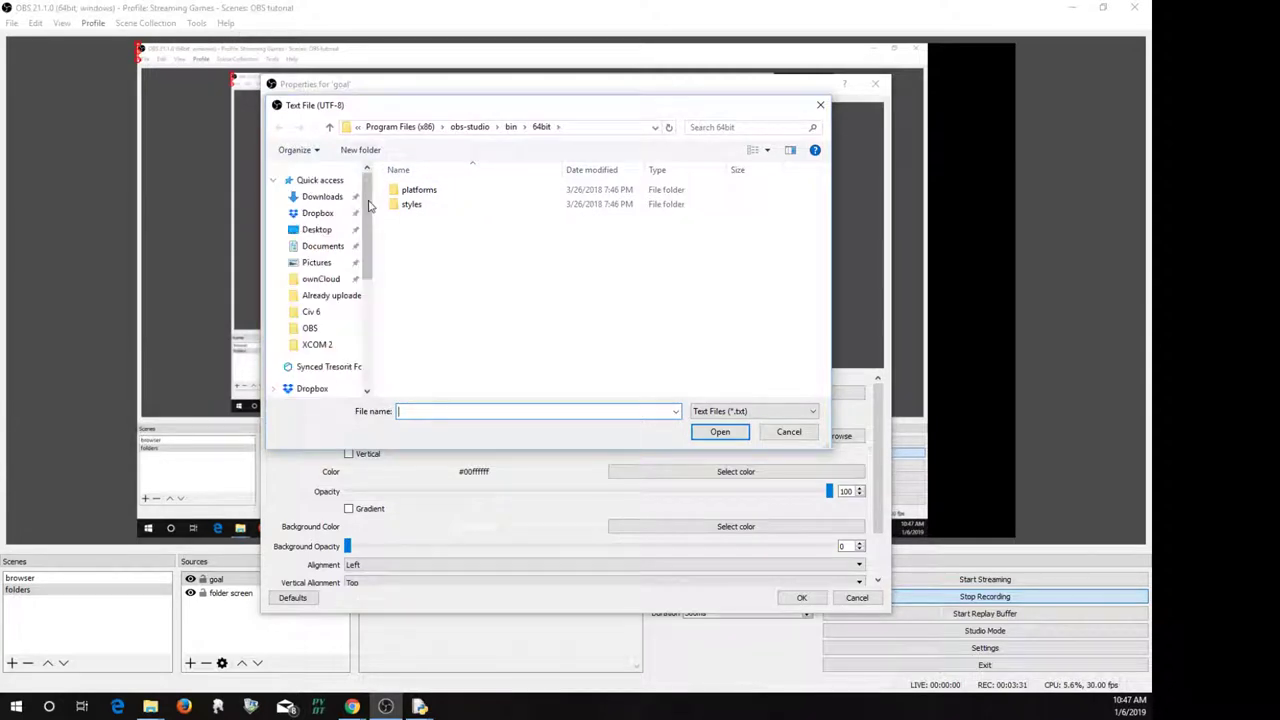
{"action": "left_click", "coordinate": [318, 230]}
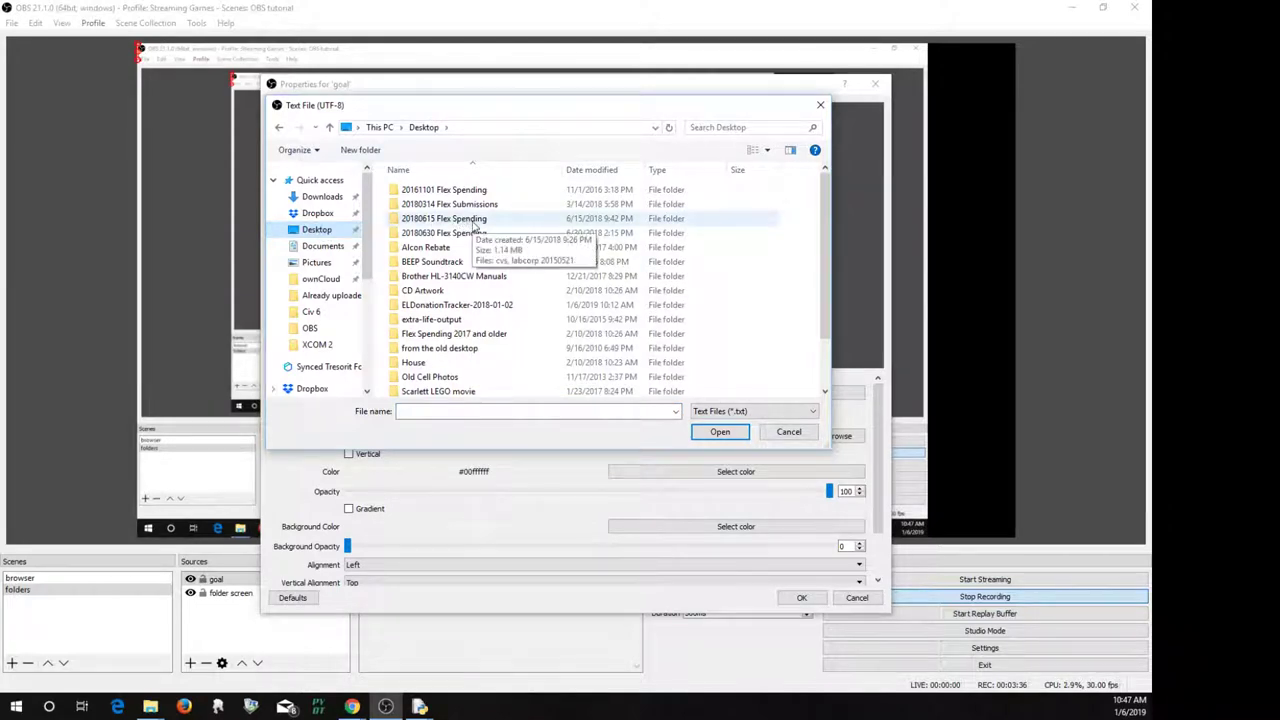
{"action": "scroll", "coordinate": [490, 250], "scroll_direction": "down", "scroll_amount": 1}
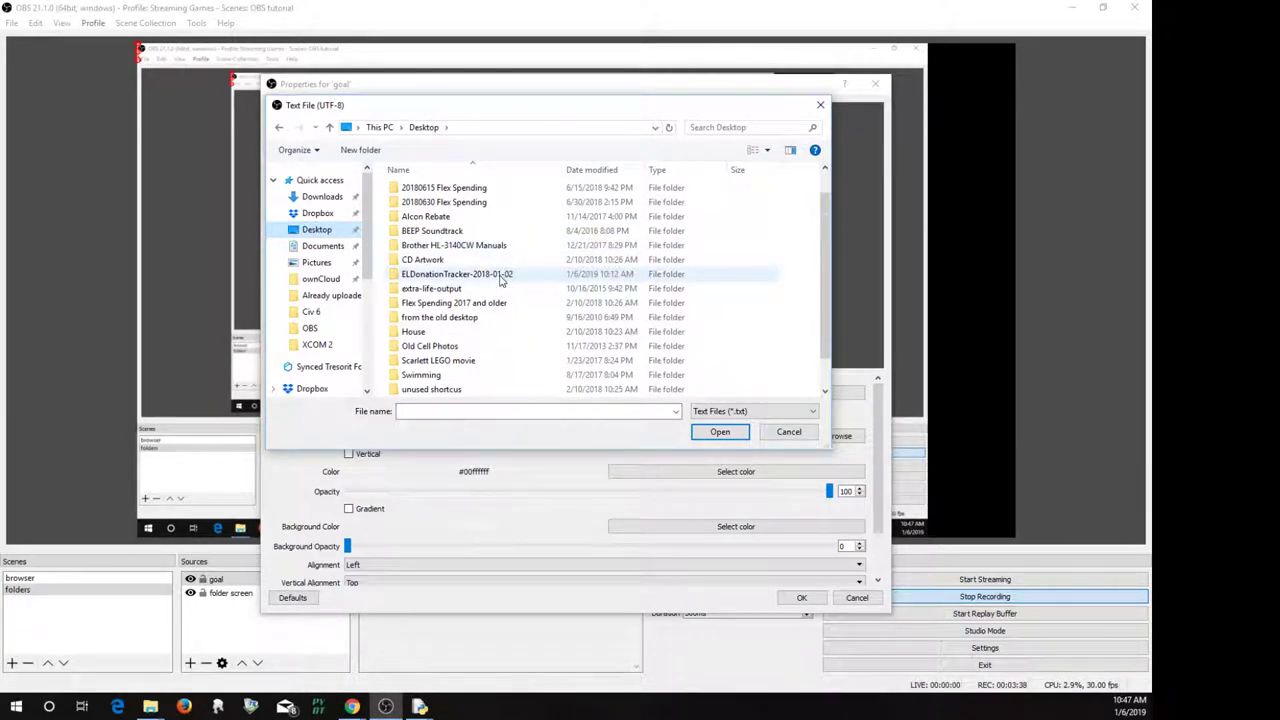
{"action": "scroll", "coordinate": [500, 280], "scroll_direction": "down", "scroll_amount": 1}
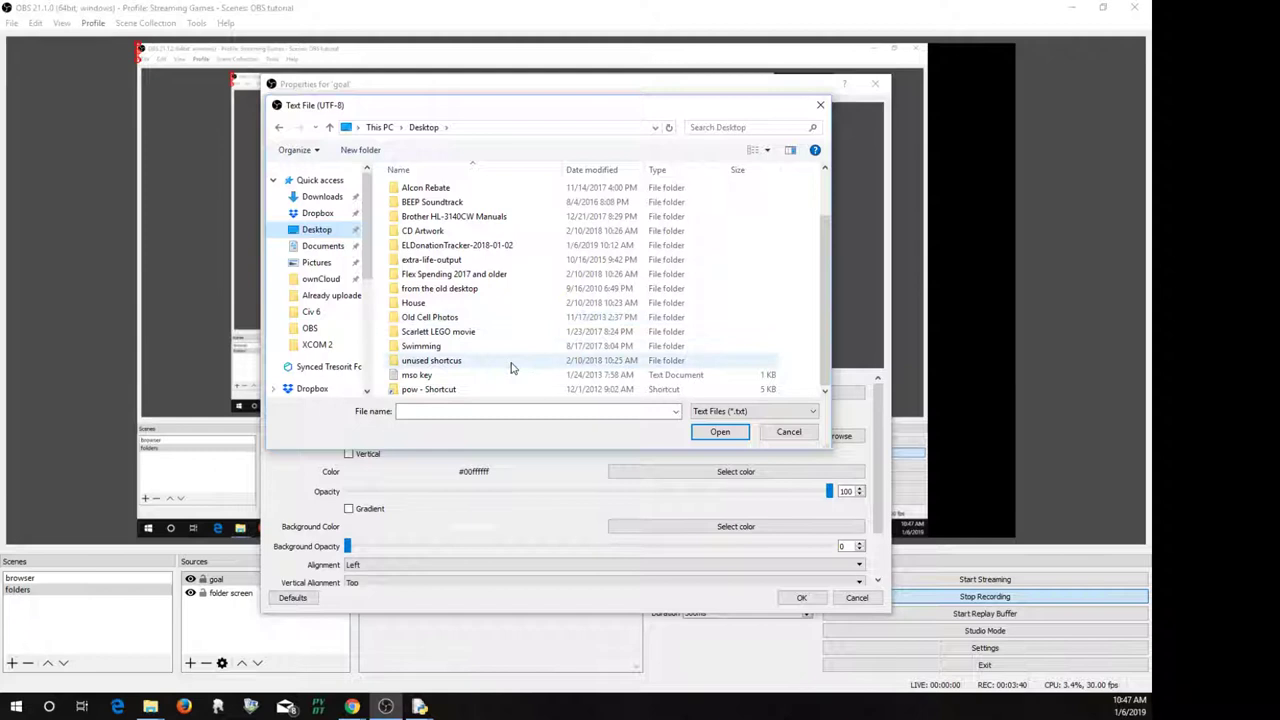
{"action": "scroll", "coordinate": [508, 340], "scroll_direction": "up", "scroll_amount": 2}
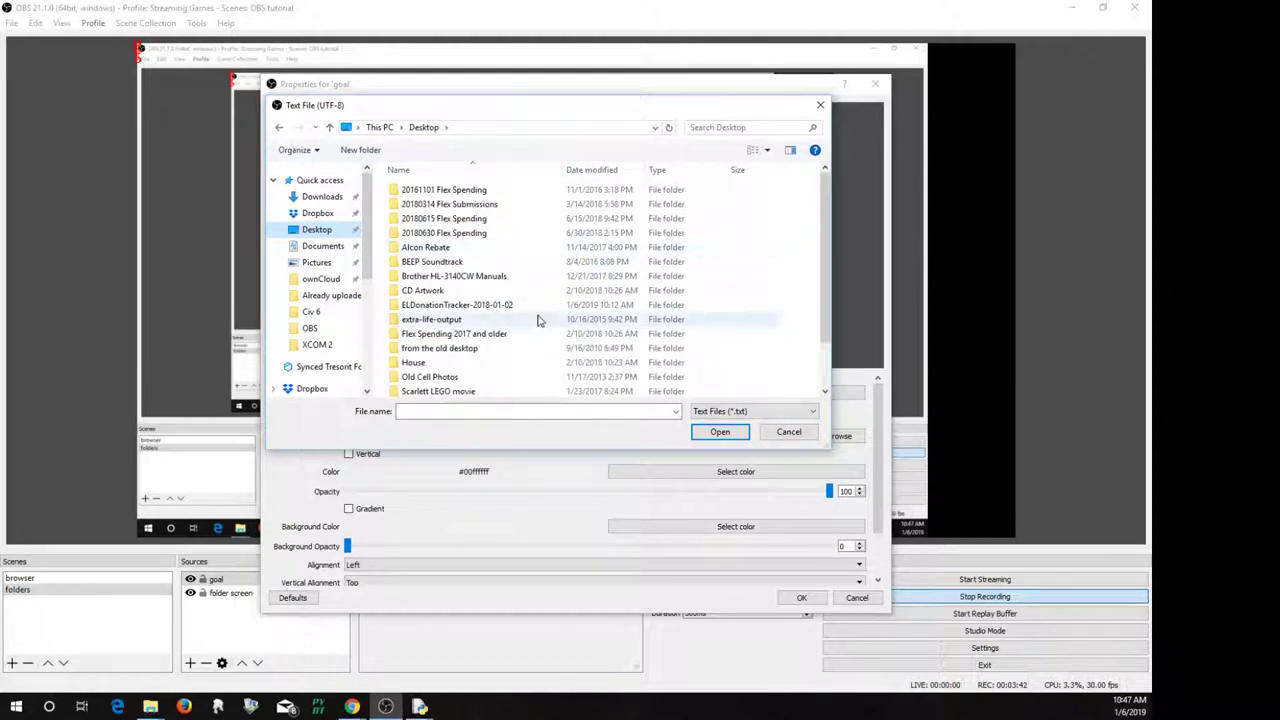
{"action": "double_click", "coordinate": [537, 304]}
{"action": "double_click", "coordinate": [430, 240]}
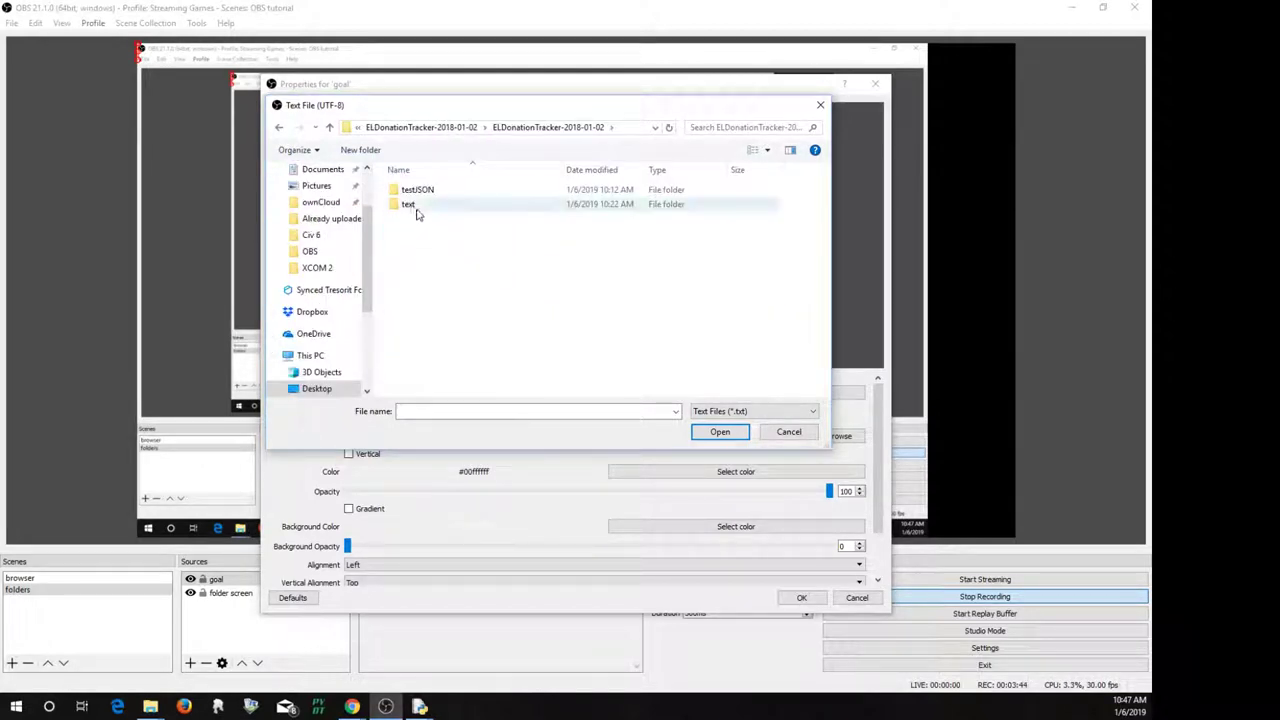
{"action": "double_click", "coordinate": [410, 206]}
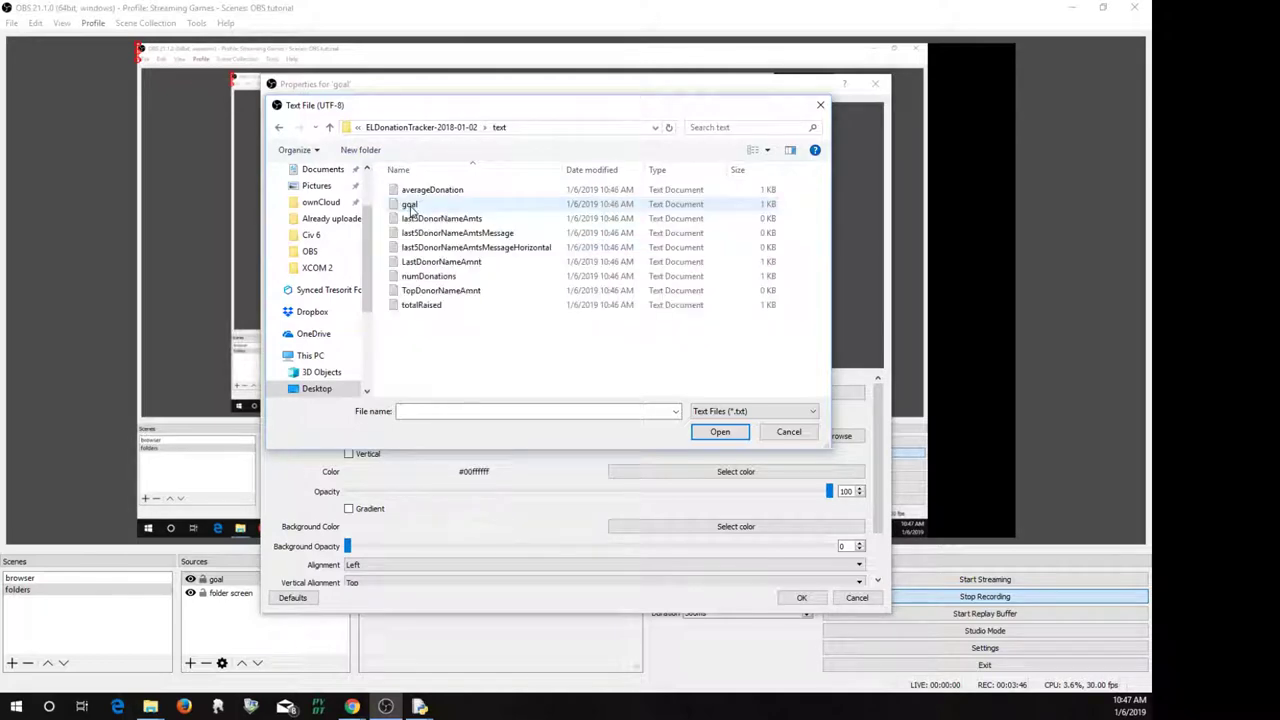
{"action": "left_click", "coordinate": [430, 206]}
{"action": "double_click", "coordinate": [432, 206]}
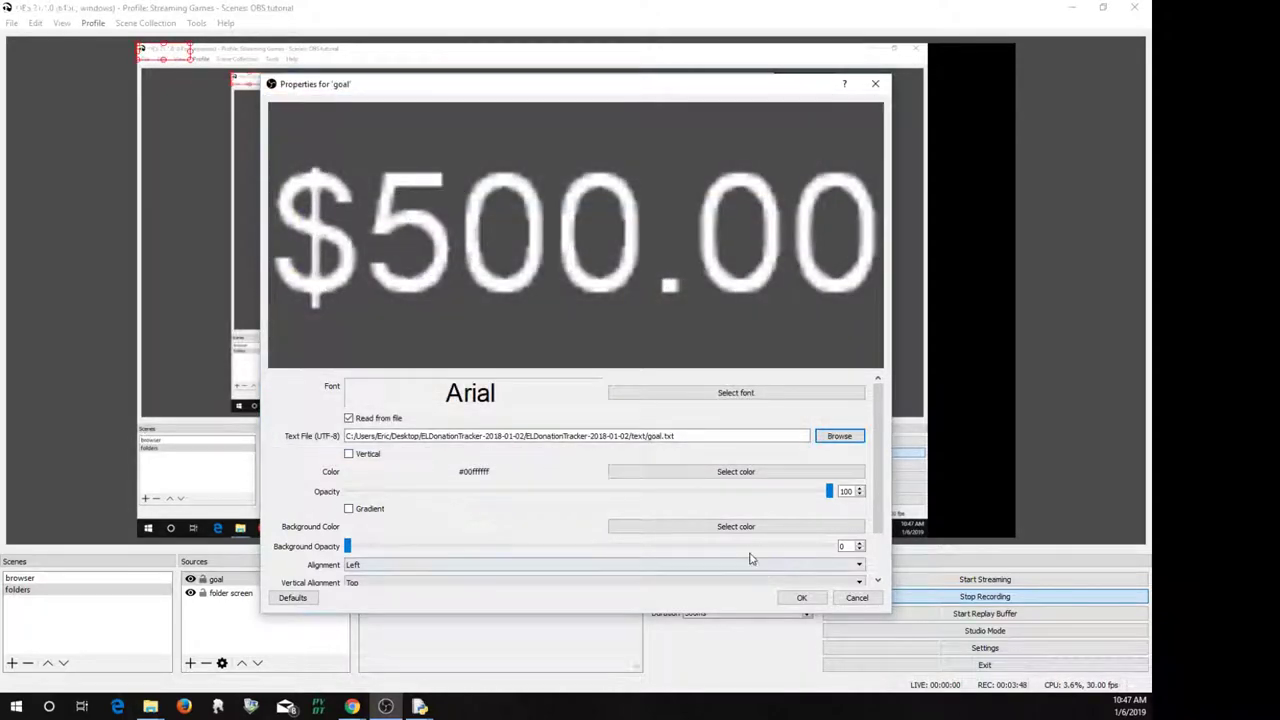
- Turn on Outline for the goal text and set the outline colour to black
{"action": "scroll", "coordinate": [880, 456], "scroll_direction": "down", "scroll_amount": 2}
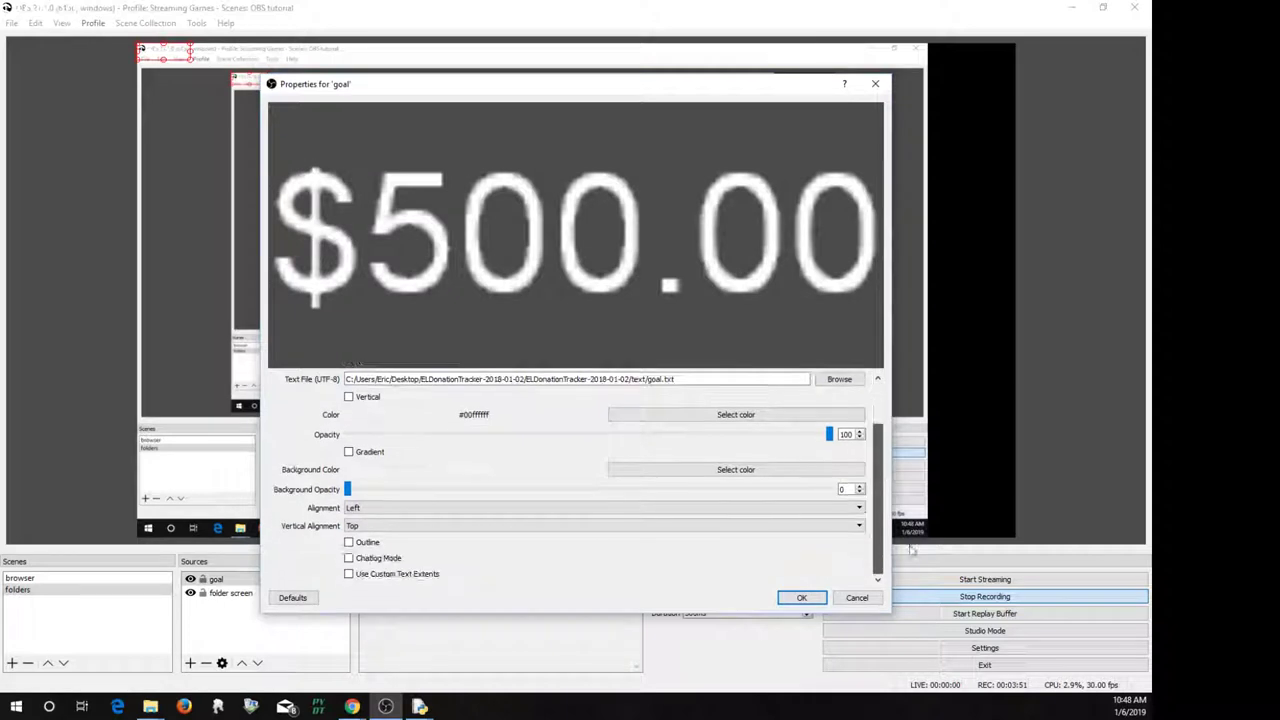
{"action": "left_click", "coordinate": [366, 543]}
{"action": "left_click", "coordinate": [366, 545]}
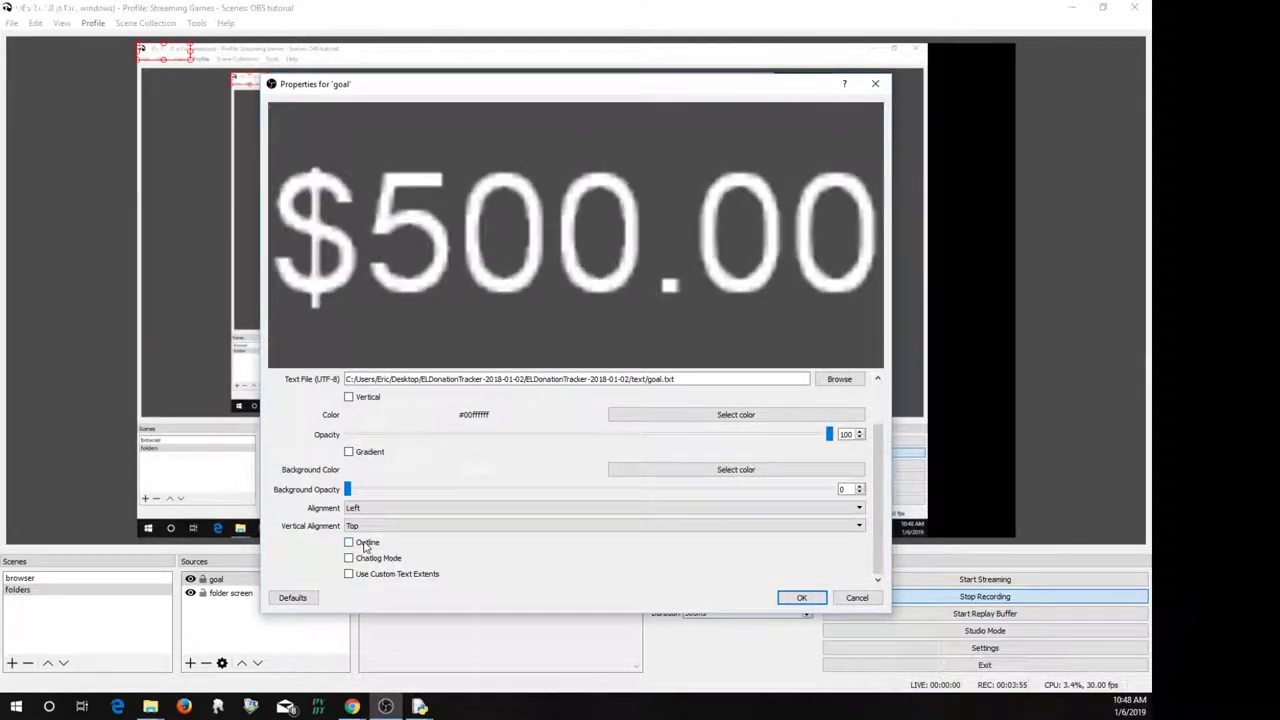
{"action": "left_click", "coordinate": [366, 543]}
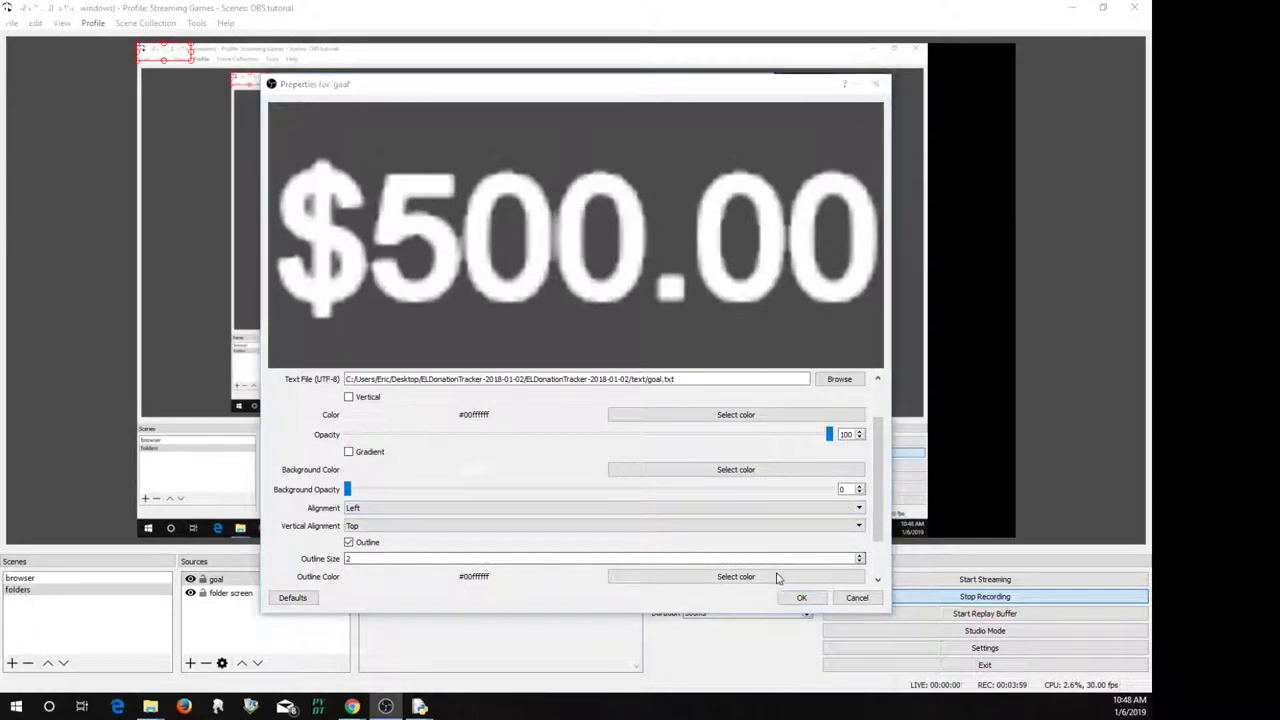
{"action": "left_click", "coordinate": [775, 577]}
{"action": "left_click", "coordinate": [415, 244]}
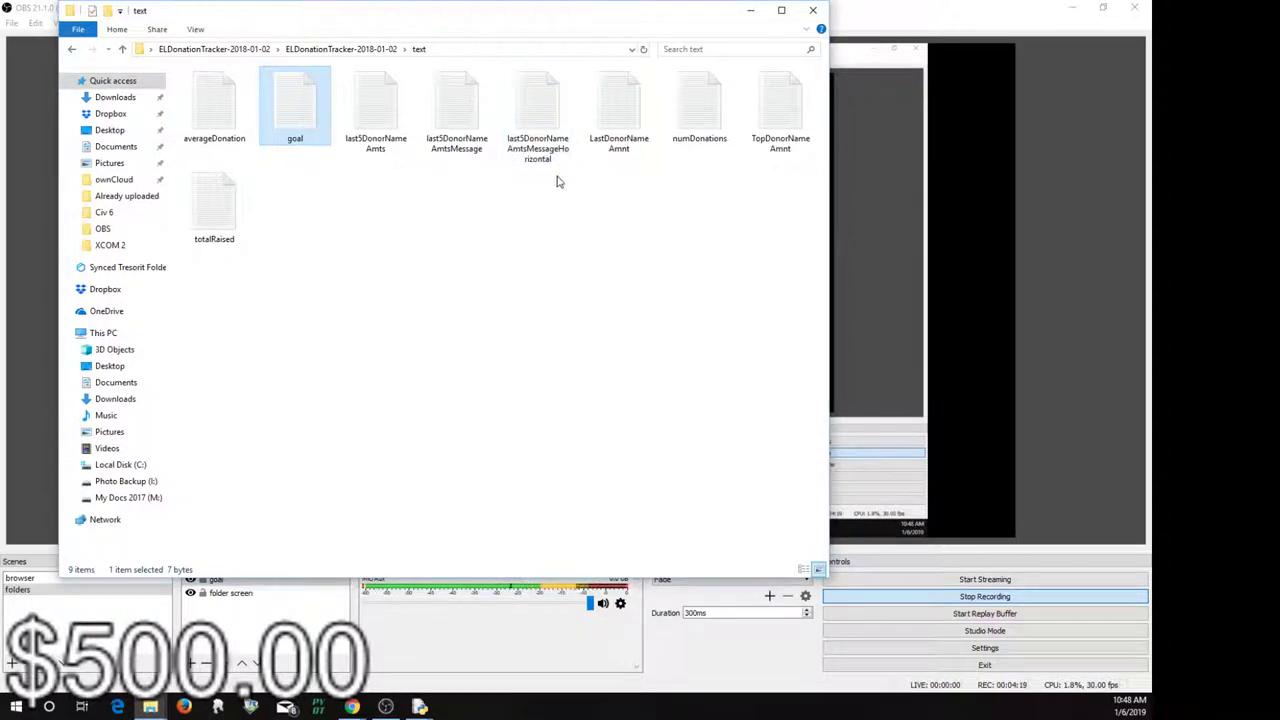
- Select the last5DonorNameAmtsMessageHorizontal file, then return to OBS's Filters window for the goal source
{"action": "left_click", "coordinate": [522, 160]}
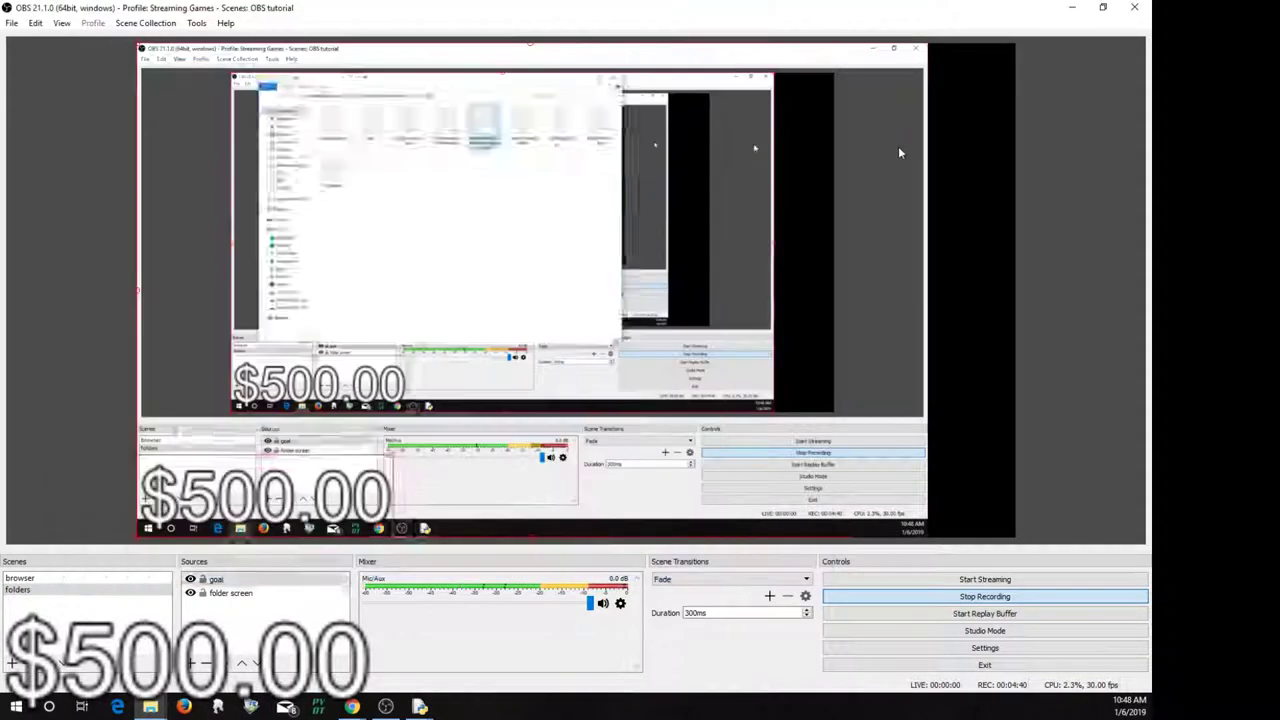
{"action": "left_click", "coordinate": [898, 146]}
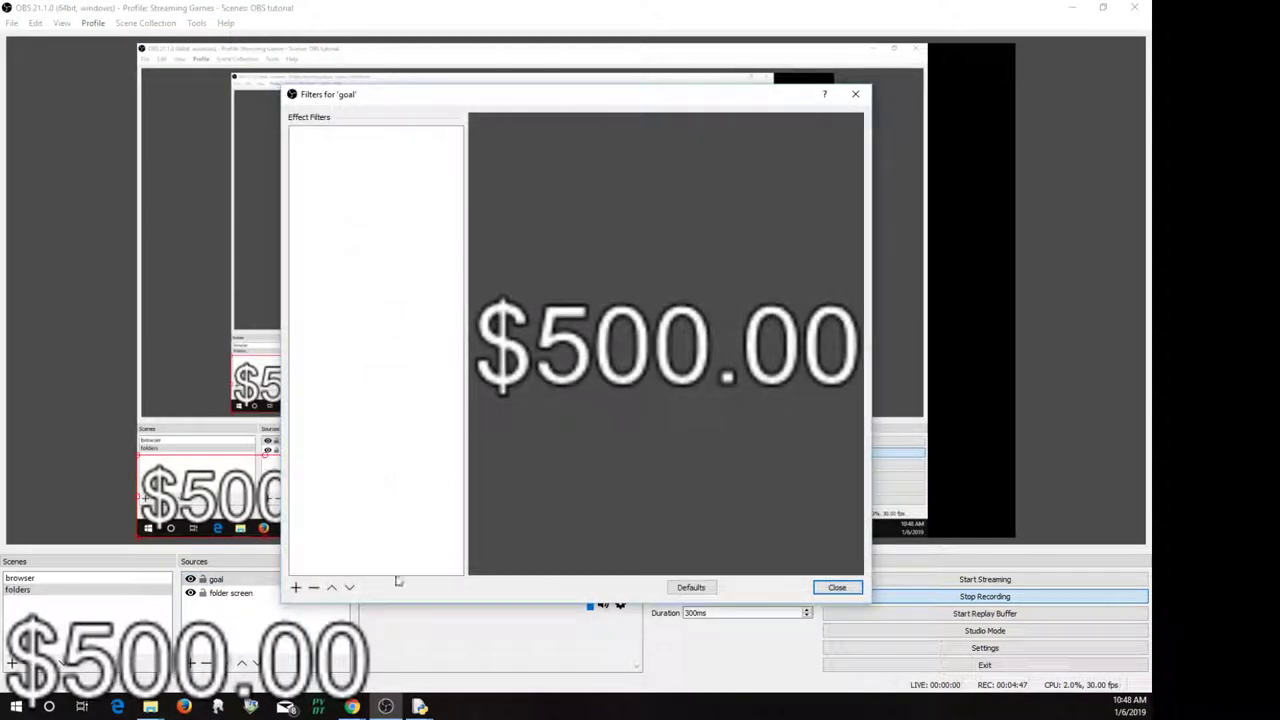
- Add a Scroll effect filter to the goal source under its default name
{"action": "left_click", "coordinate": [296, 588]}
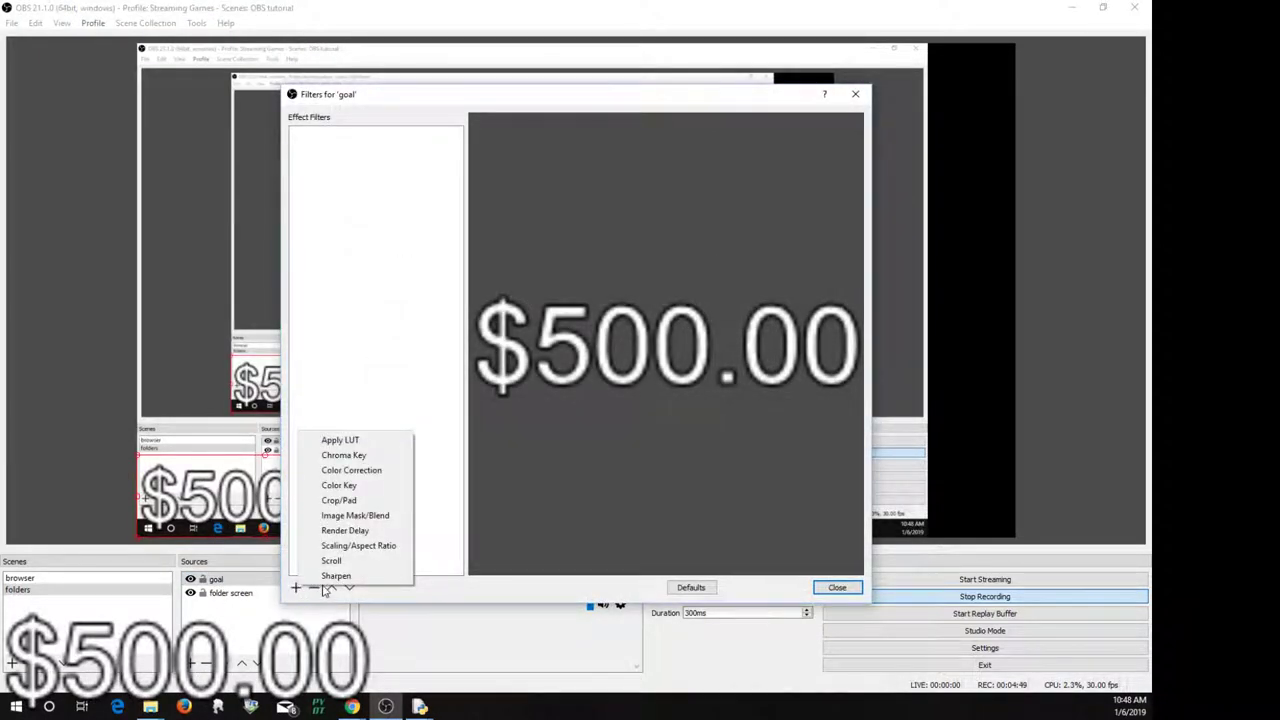
{"action": "left_click", "coordinate": [431, 294]}
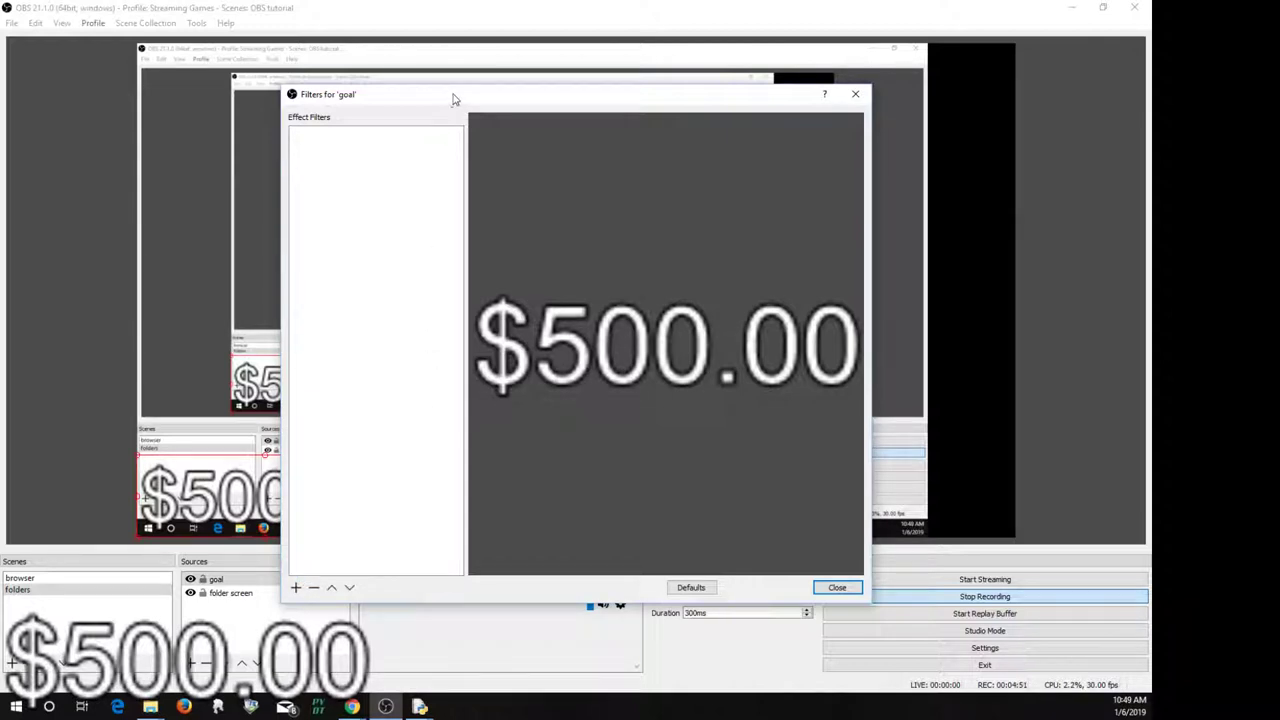
{"action": "left_click_drag", "start_coordinate": [451, 97], "coordinate": [641, 88]}
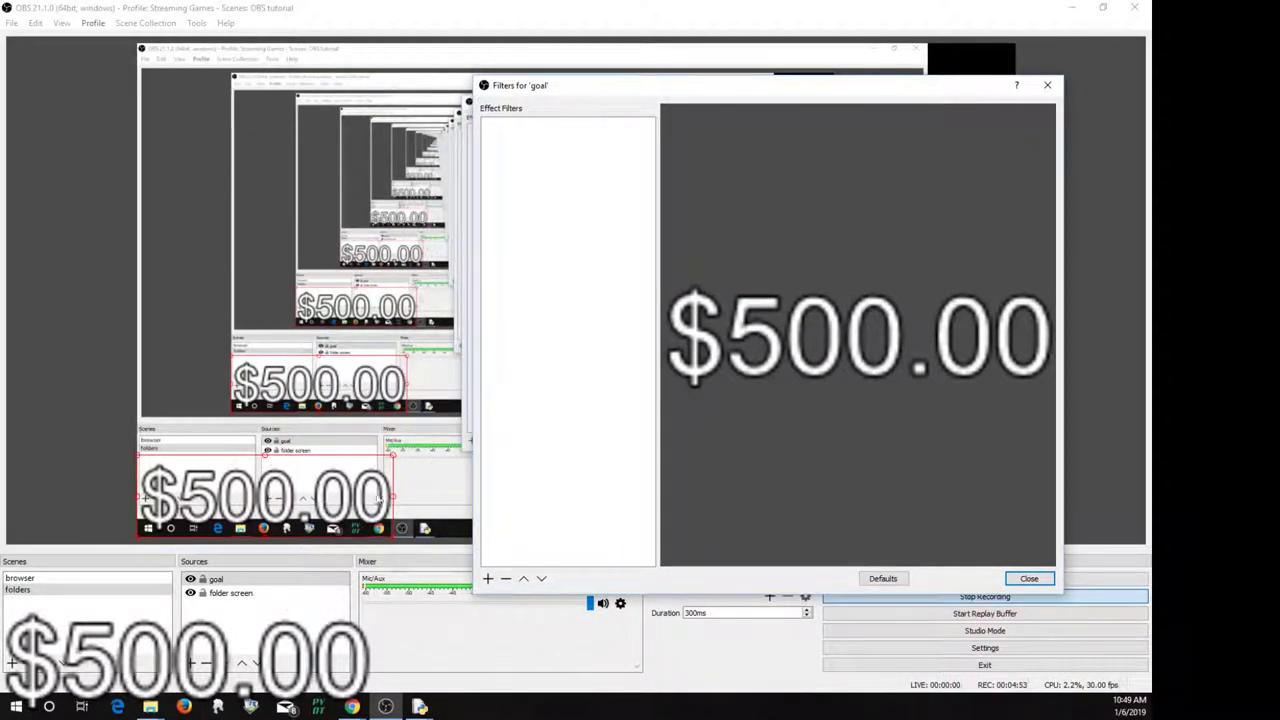
{"action": "left_click", "coordinate": [489, 579]}
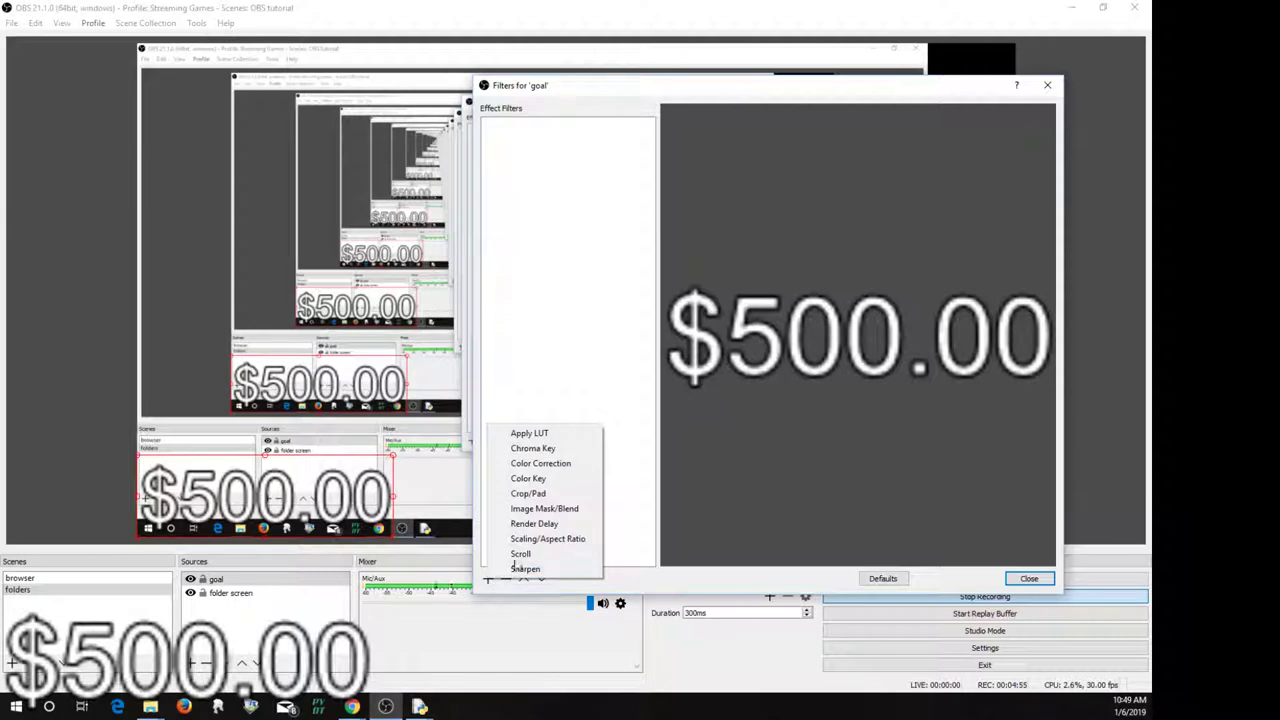
{"action": "left_click", "coordinate": [520, 559]}
{"action": "left_click", "coordinate": [738, 363]}
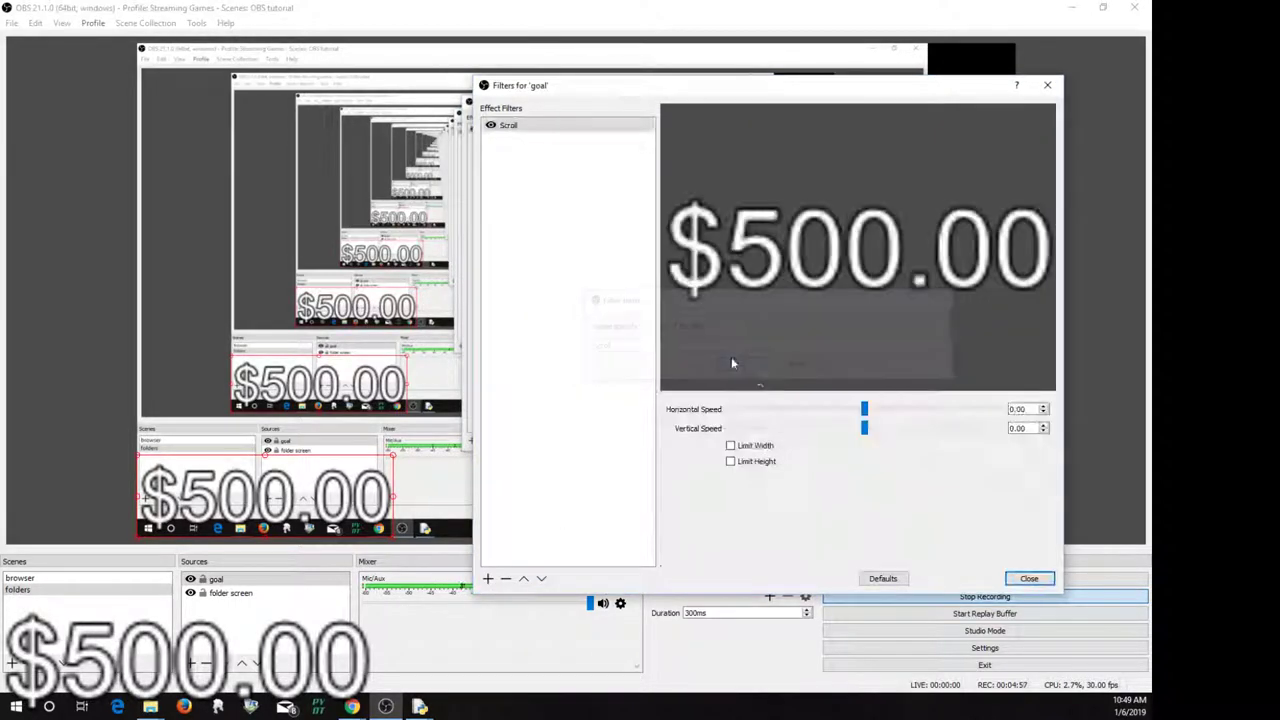